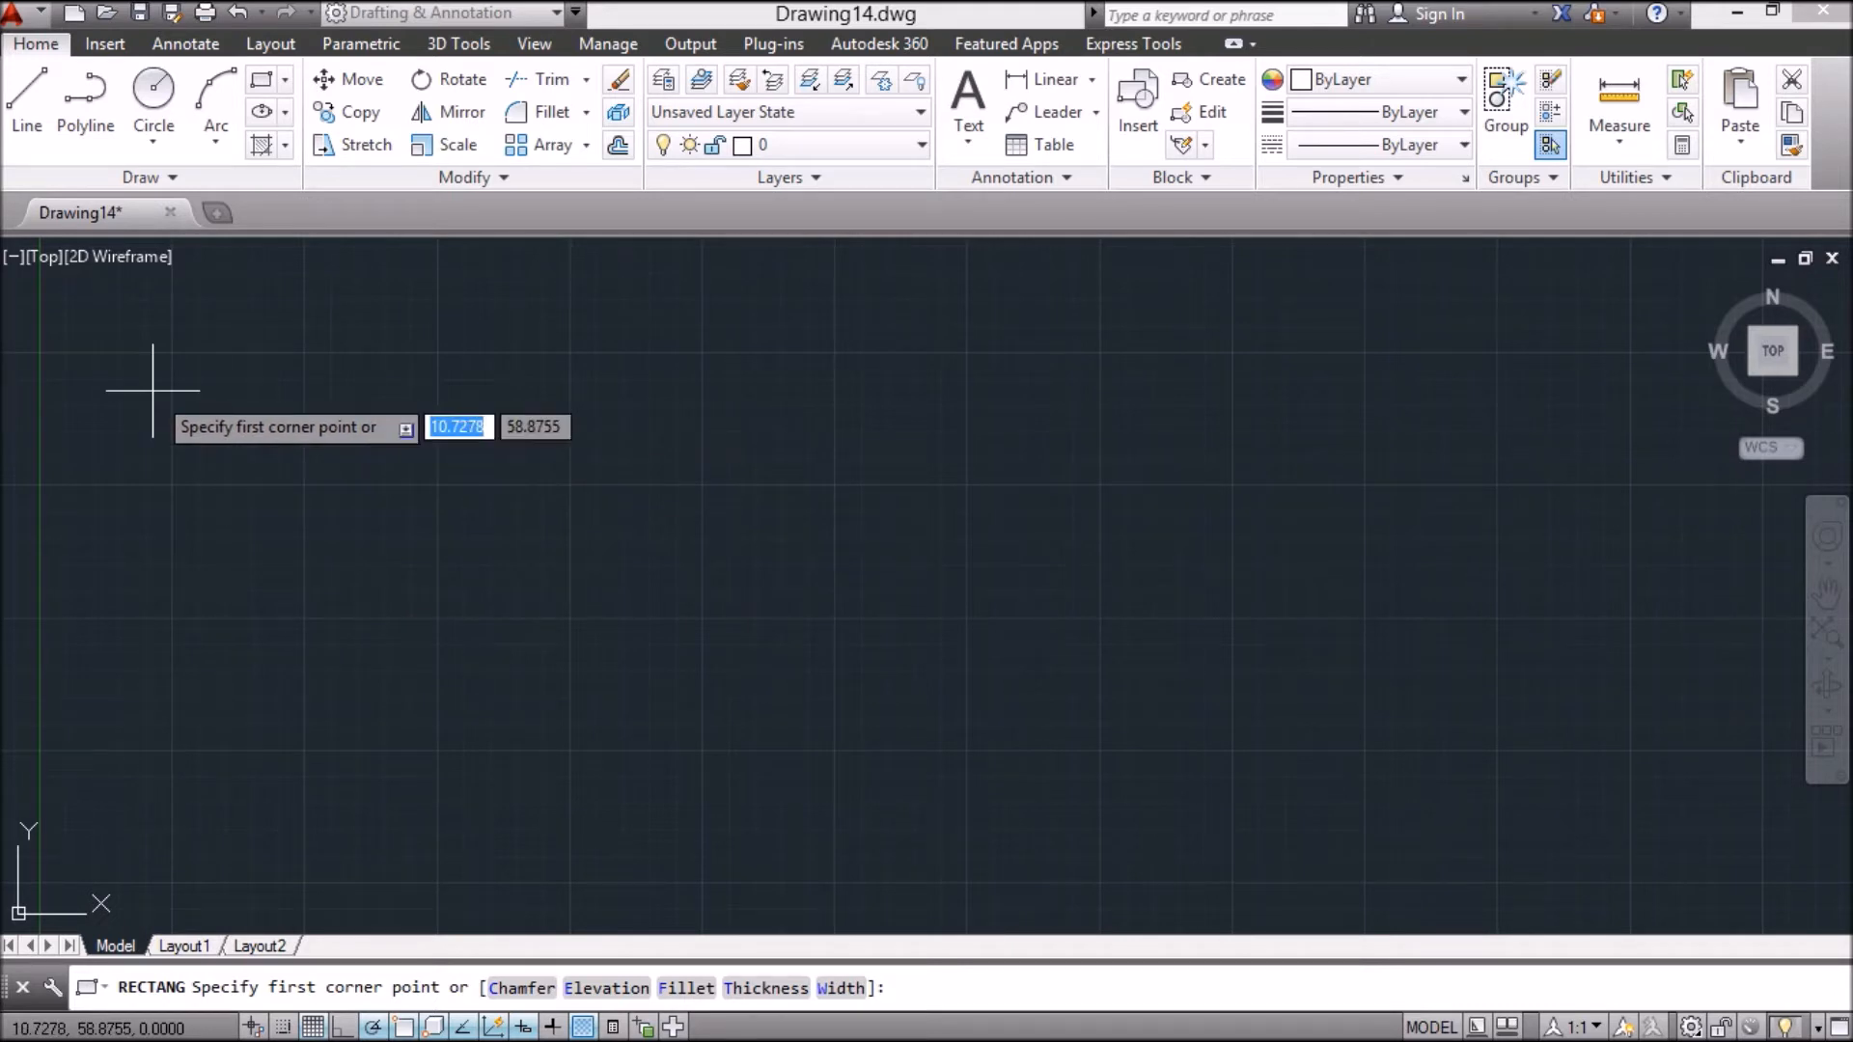
Step: Draw a rectangle by area near the upper left of the drawing, with area 10 and width 2
{"action": "left_click", "coordinate": [302, 351]}
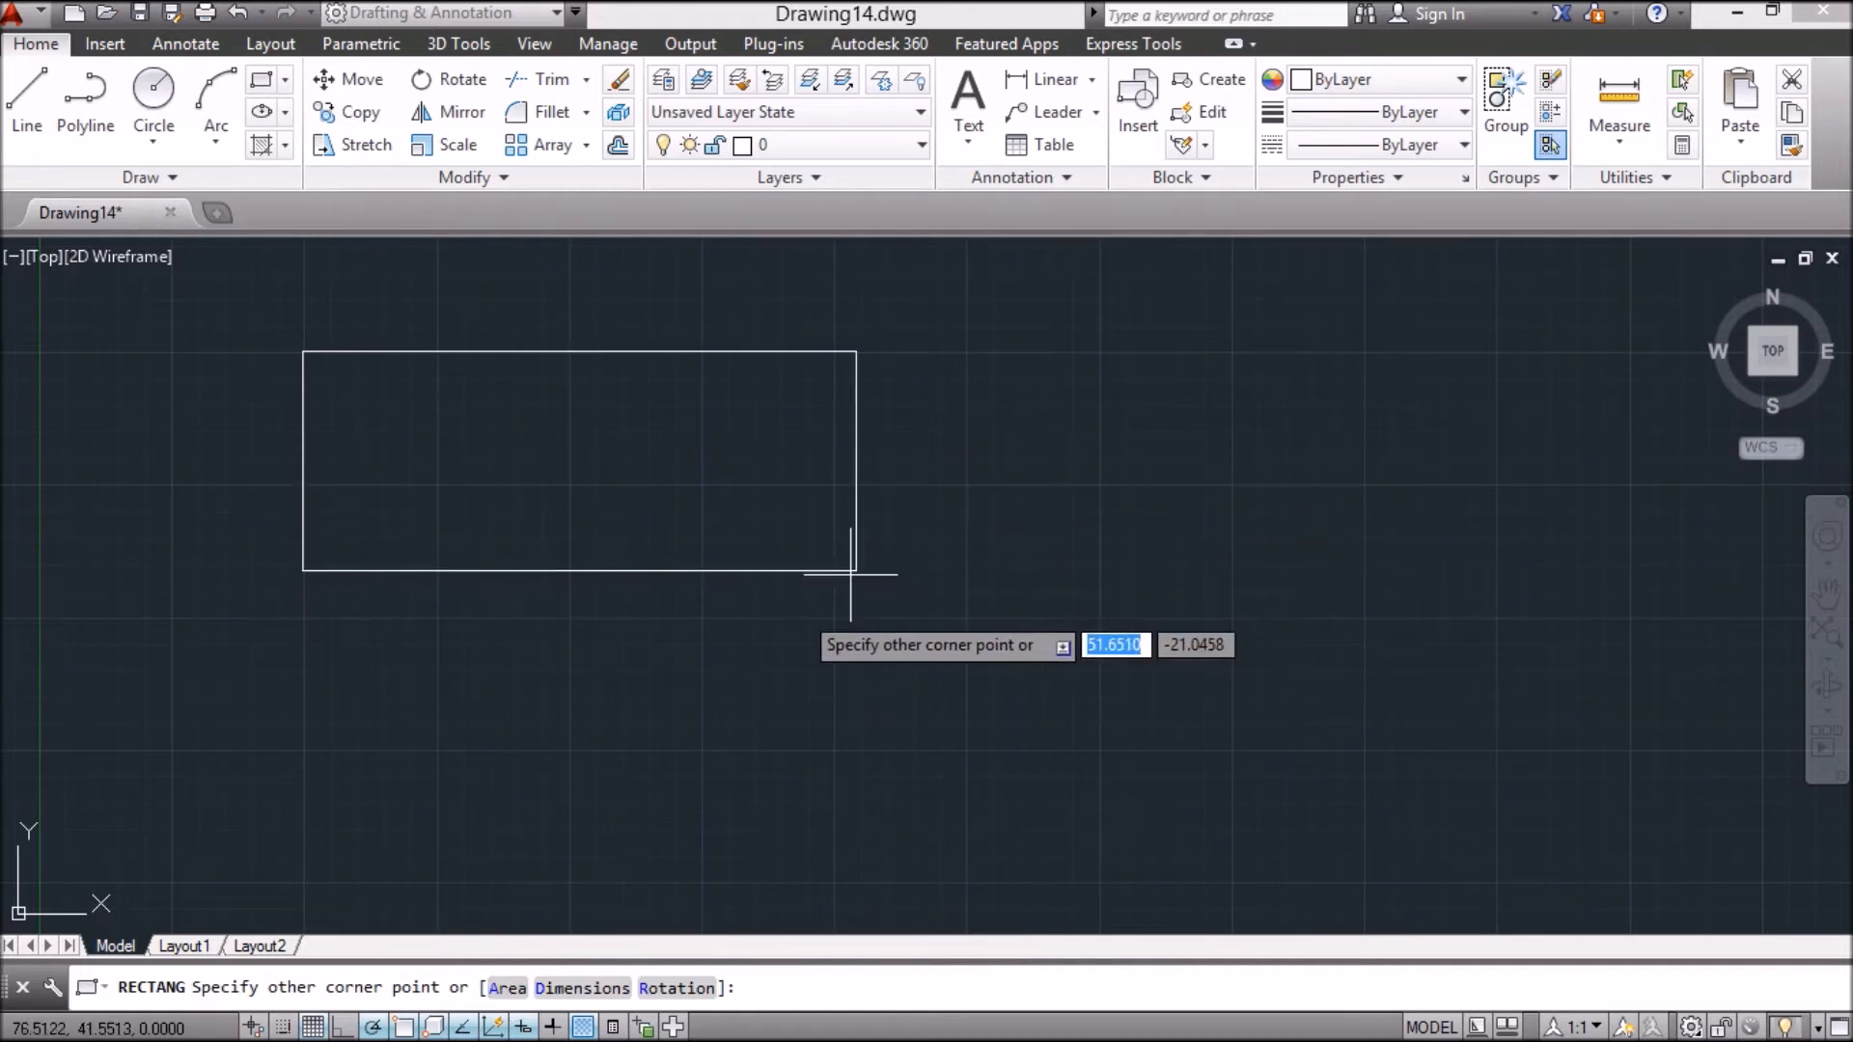
{"action": "type", "text": "a"}
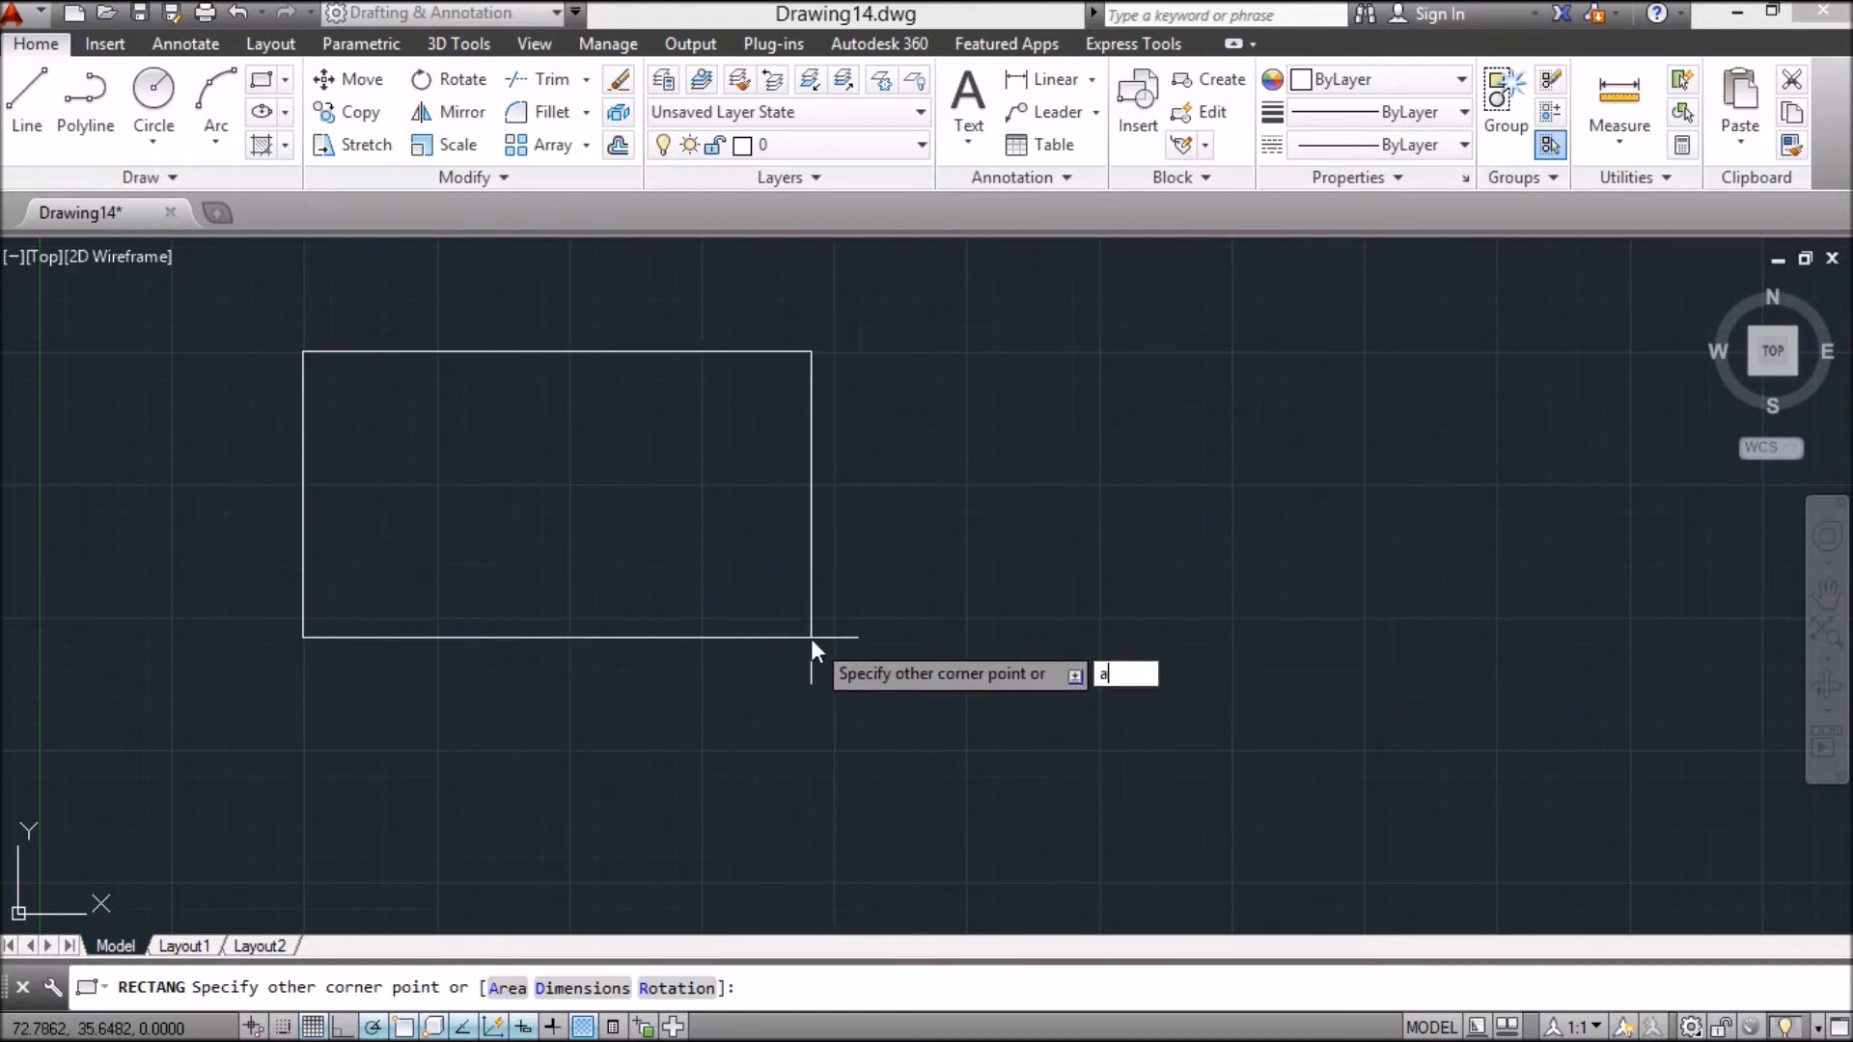
{"action": "key", "text": "Return"}
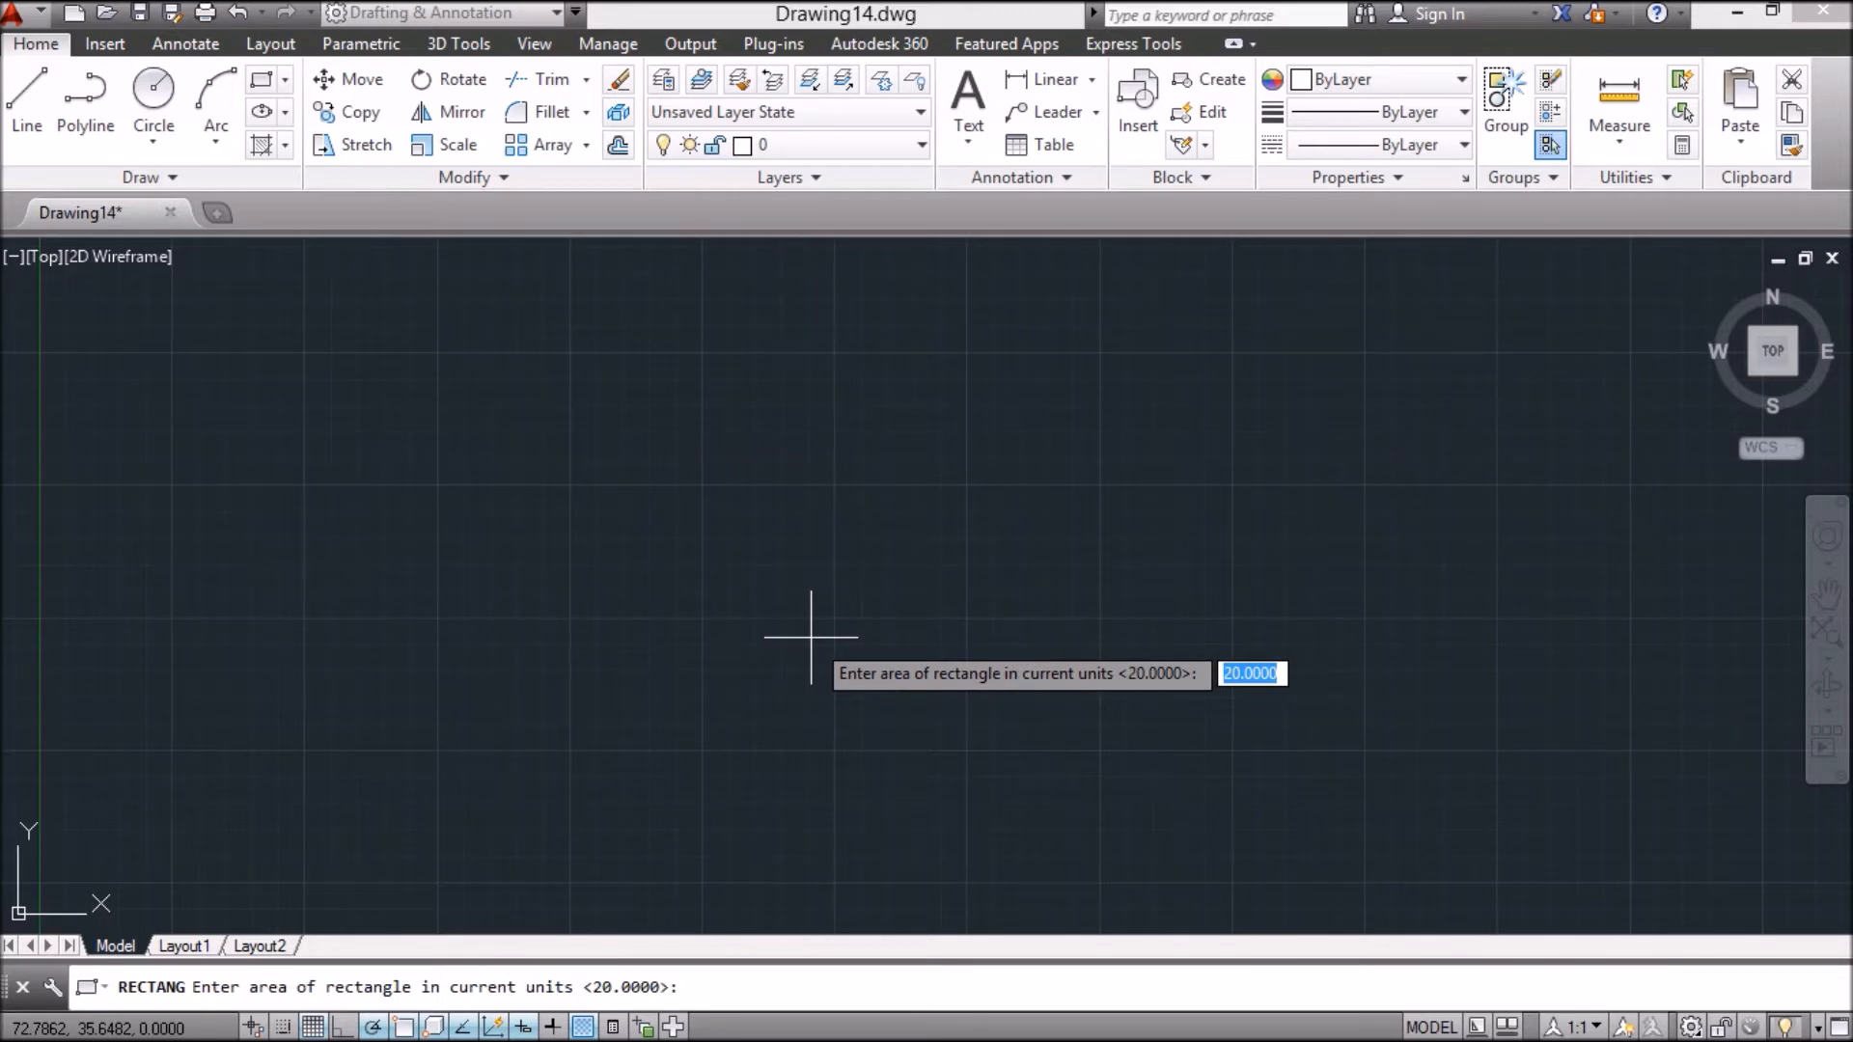
{"action": "type", "text": "50"}
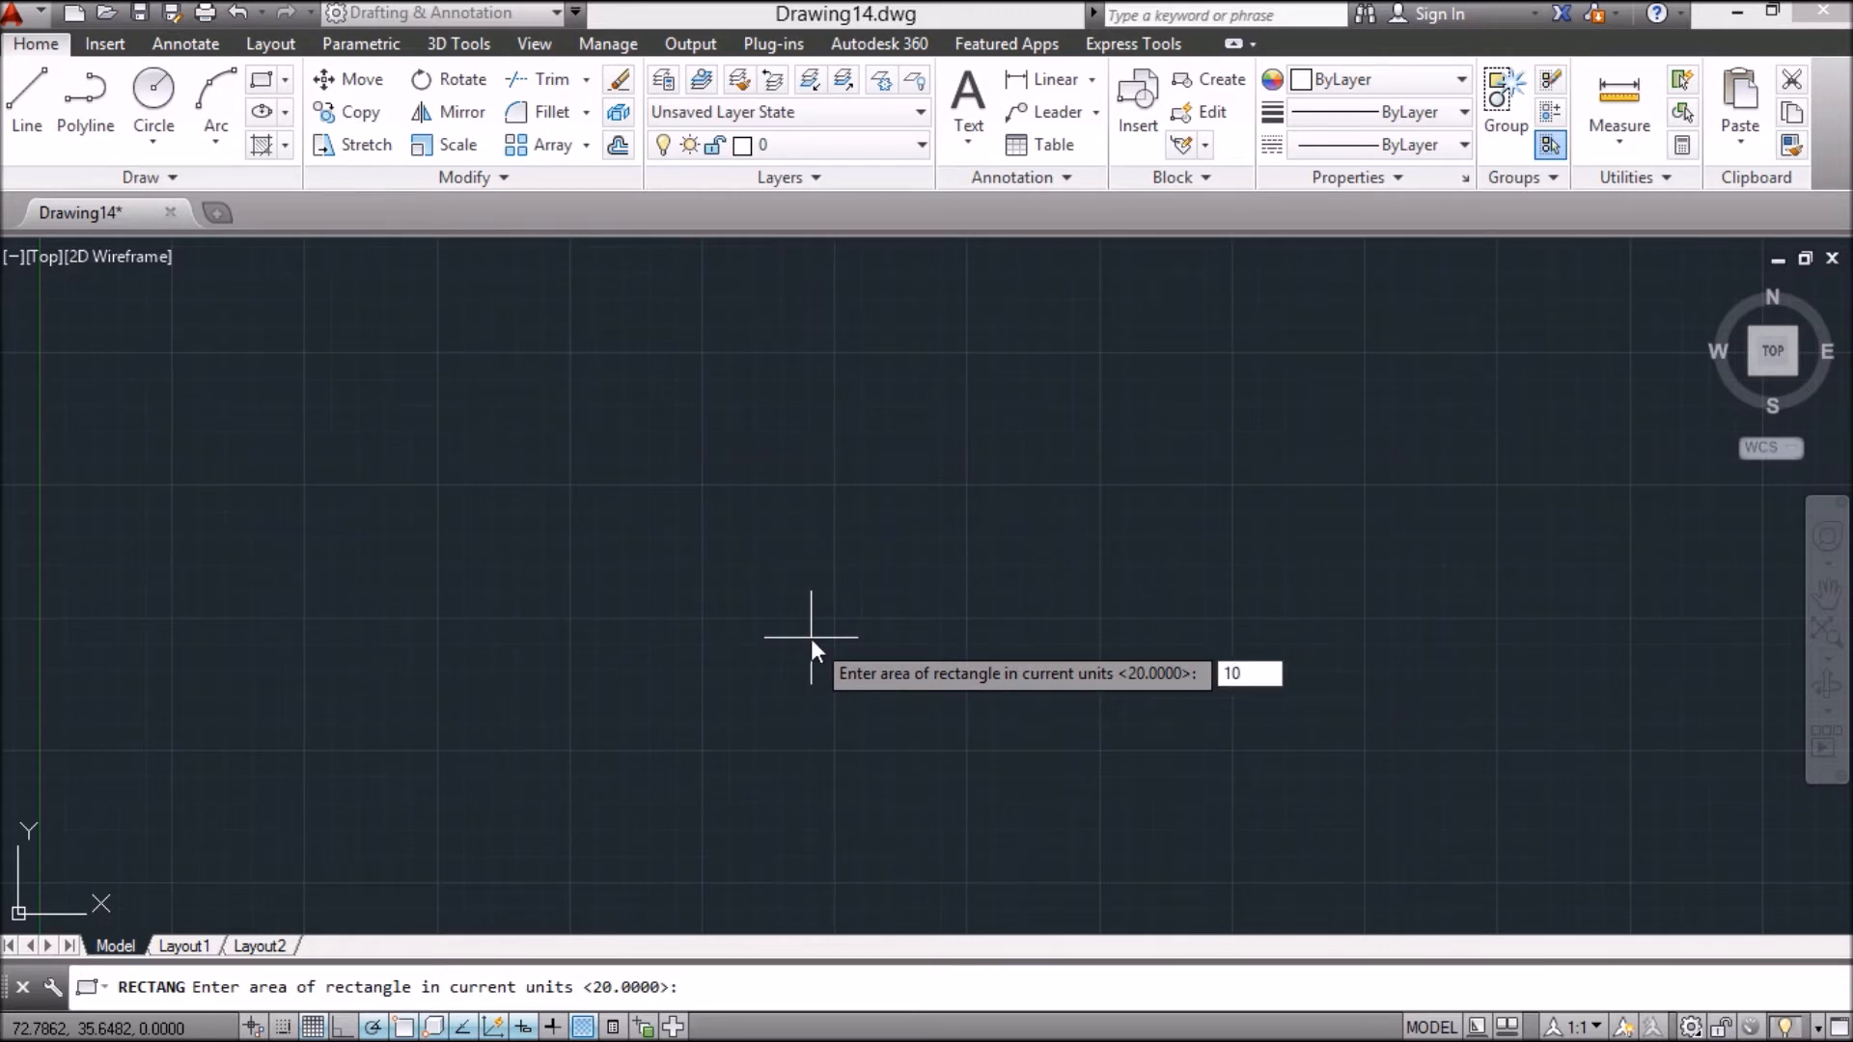
{"action": "key", "text": "Return"}
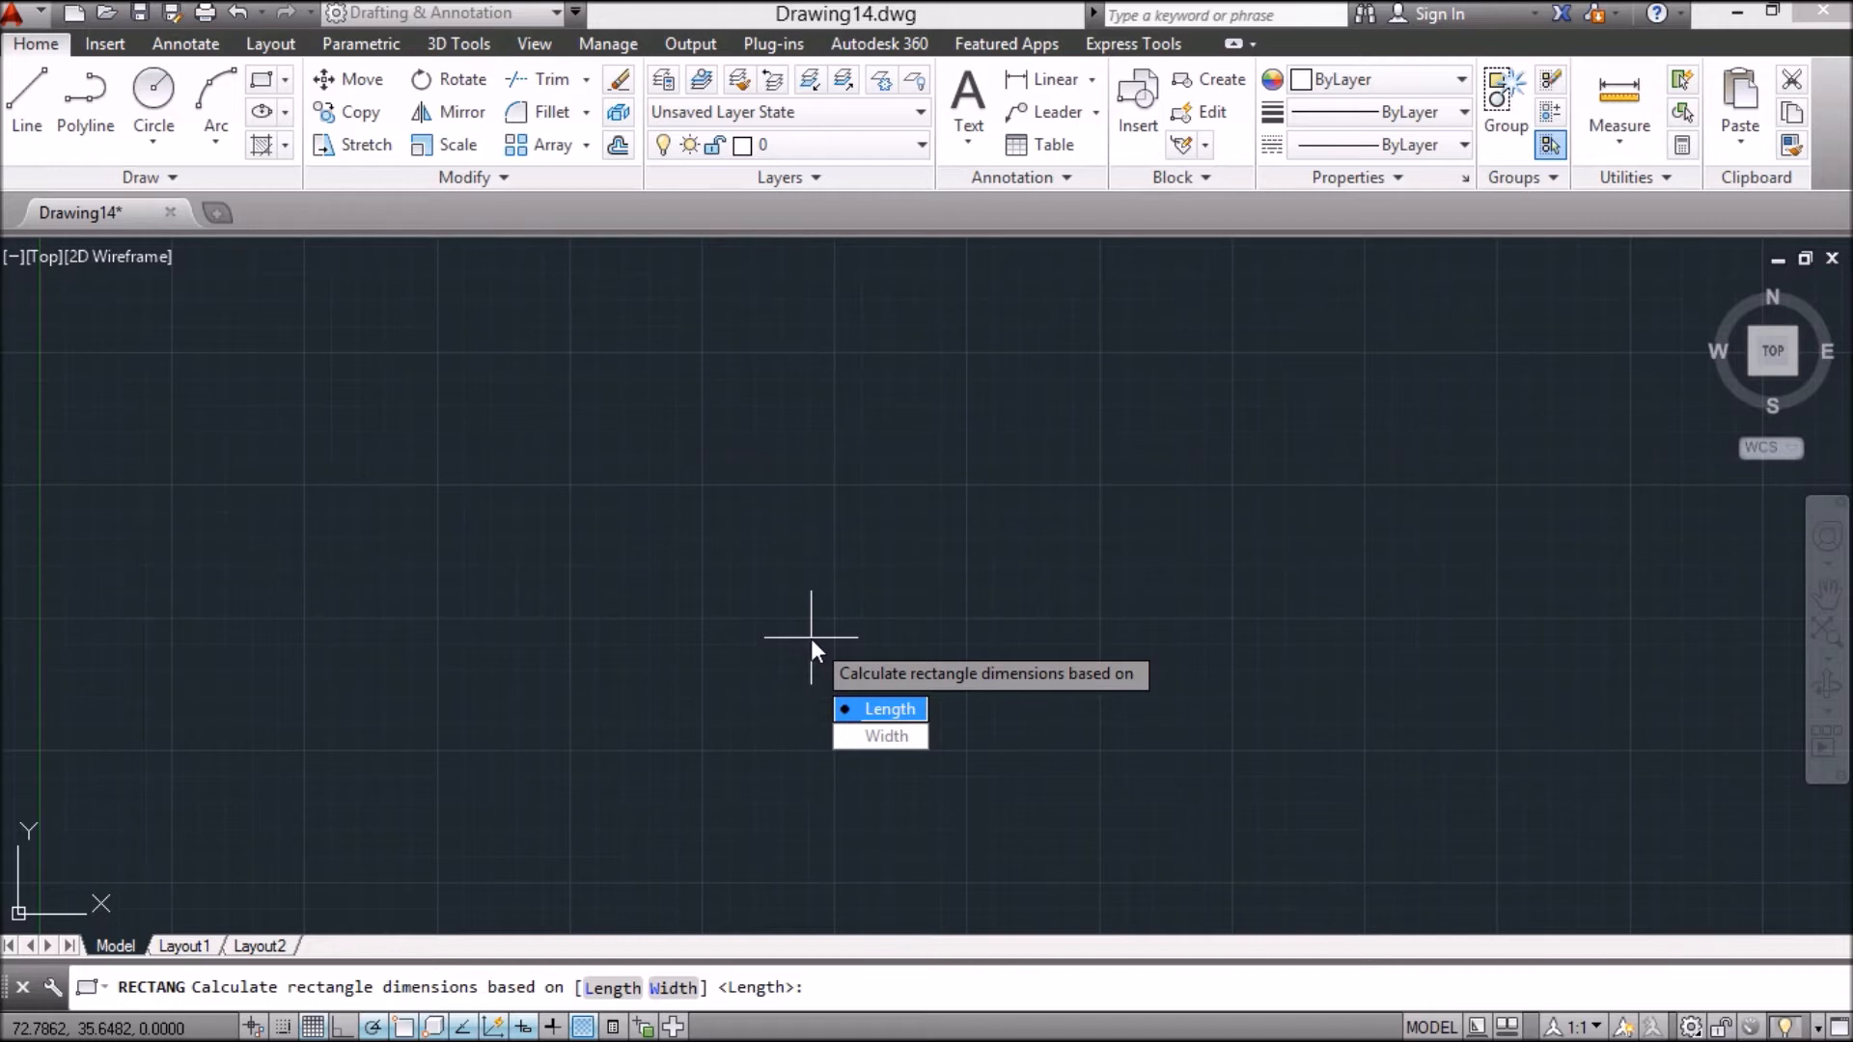
{"action": "type", "text": "w"}
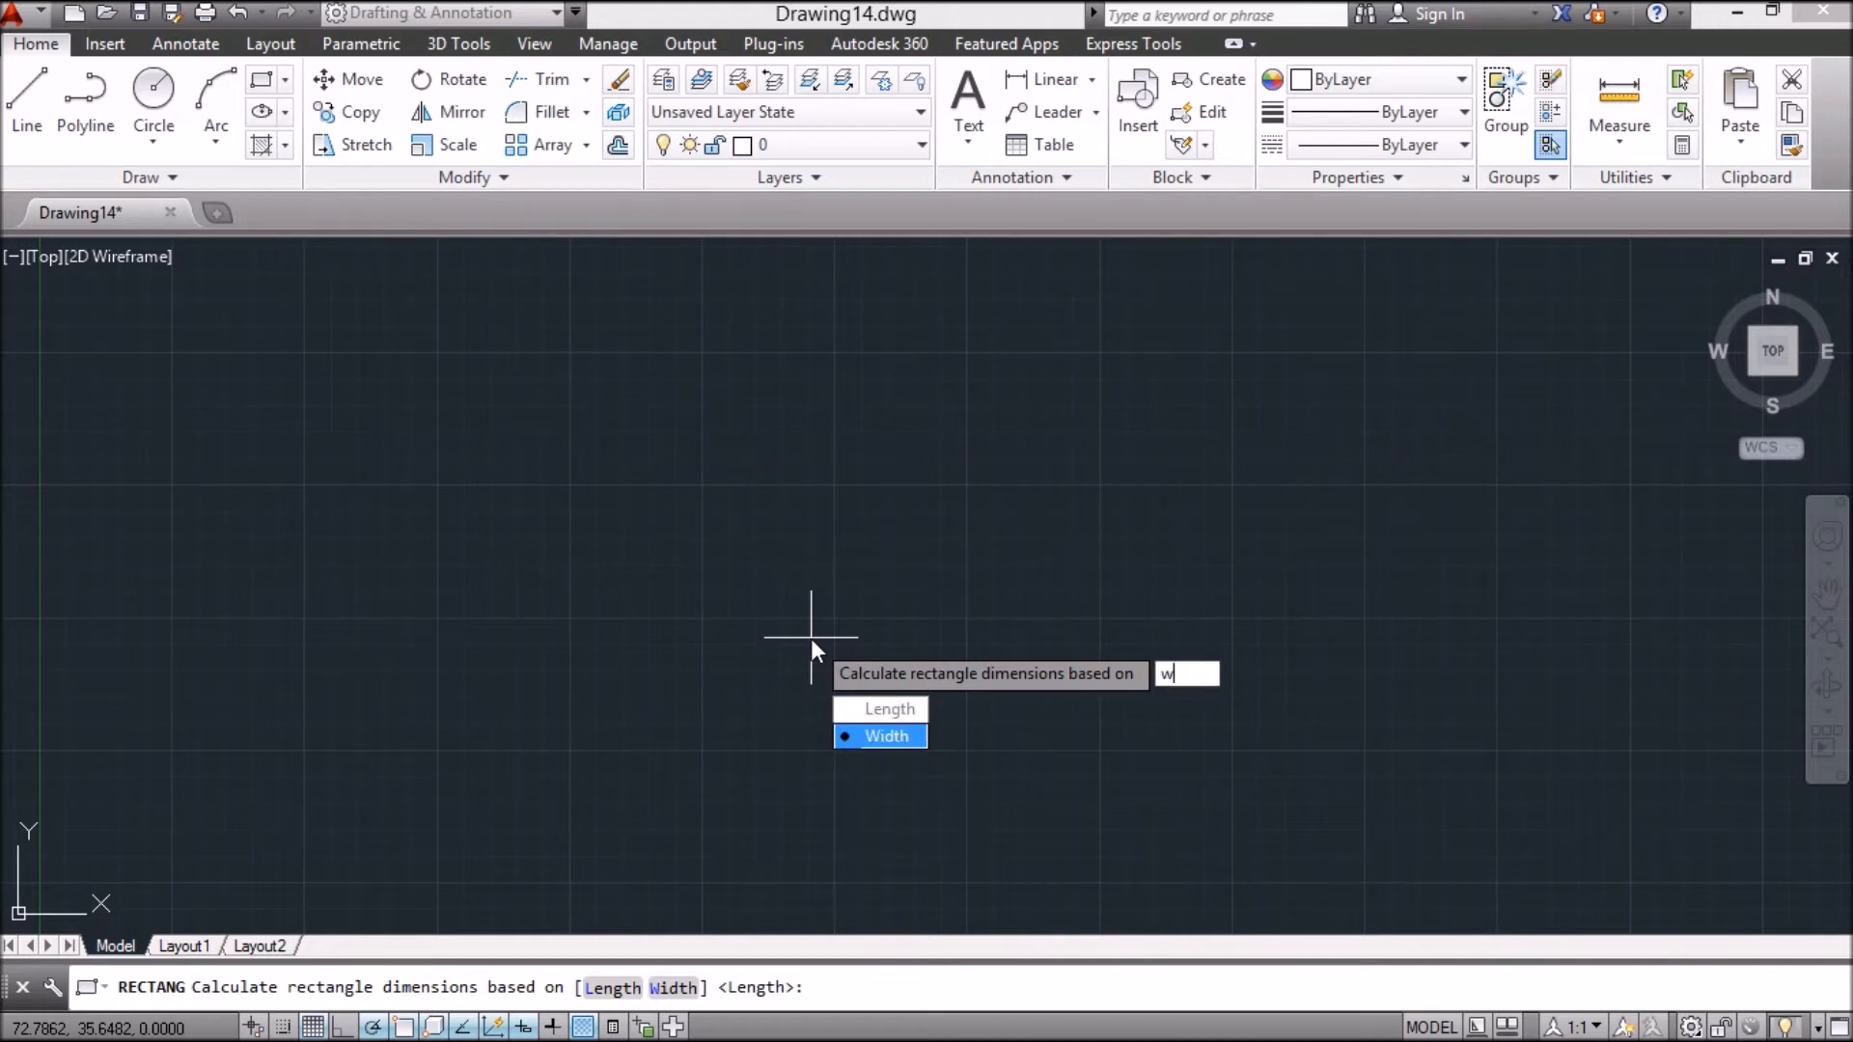
{"action": "key", "text": "Return"}
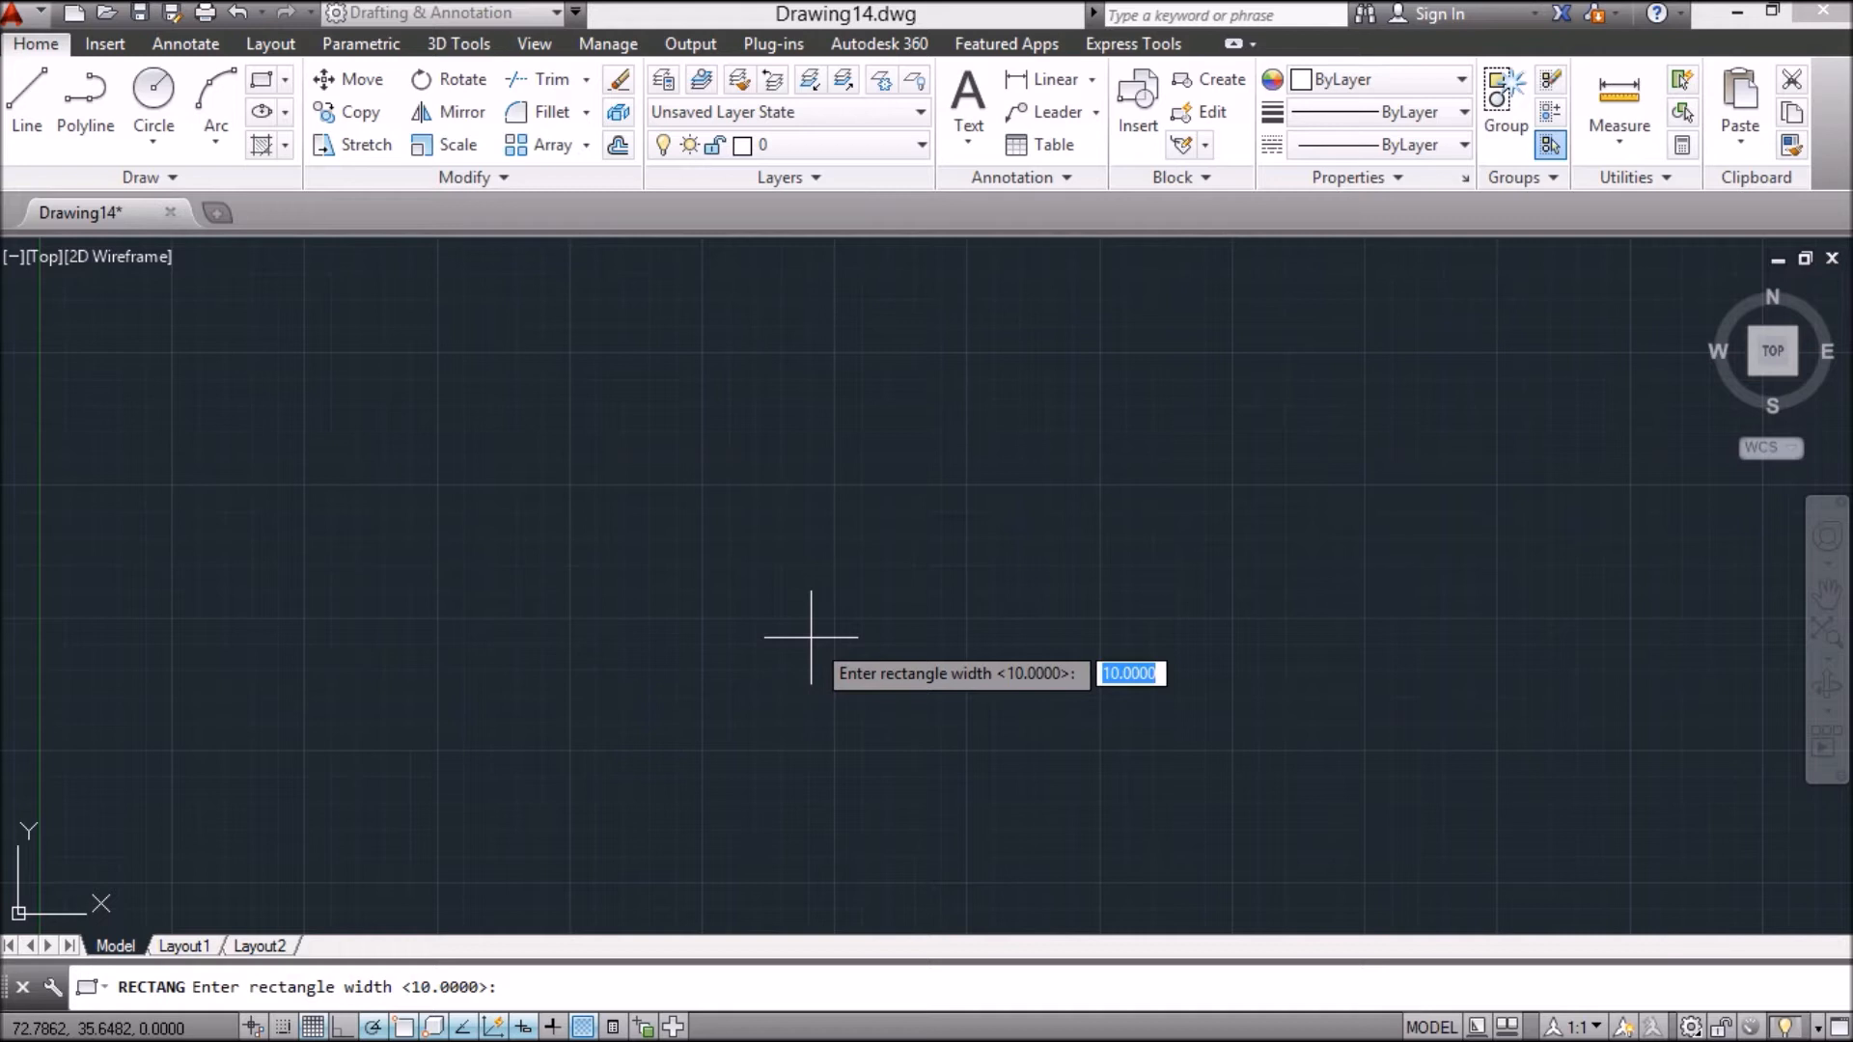
{"action": "type", "text": "2"}
{"action": "key", "text": "Return"}
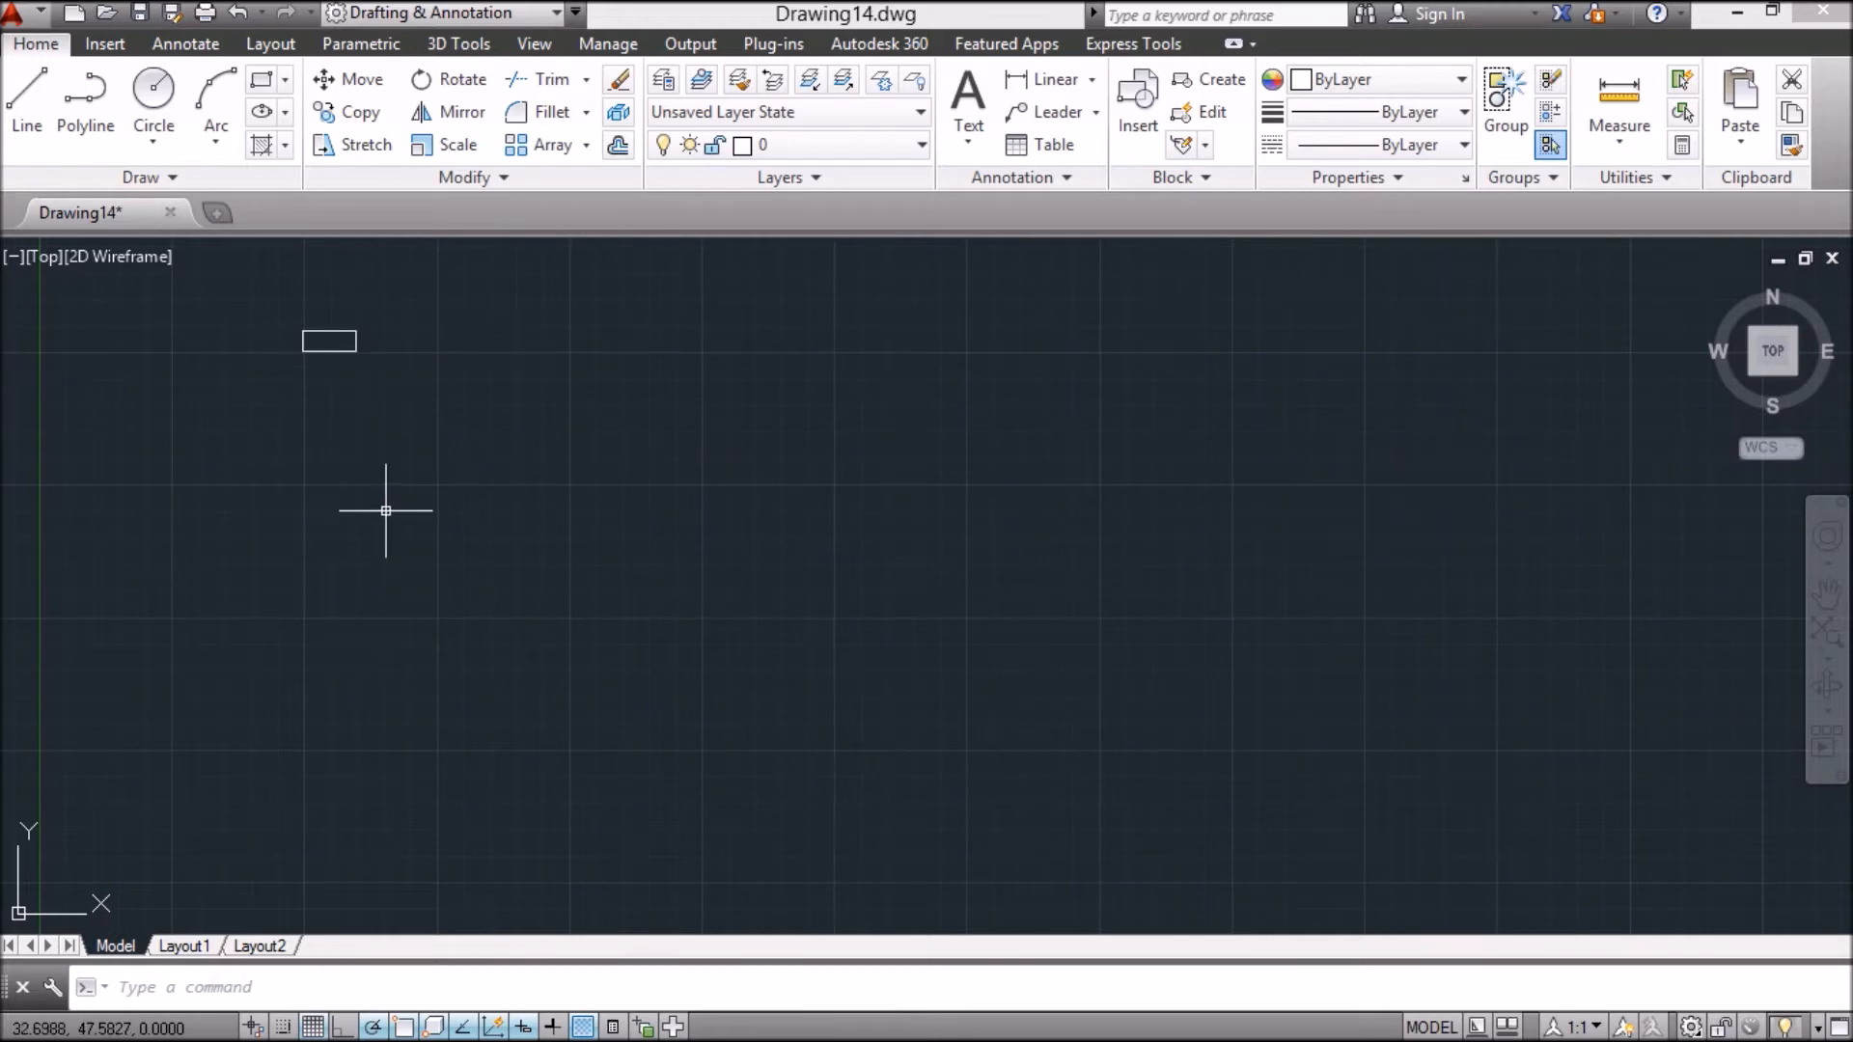
Step: Draw a second rectangle beside the first one by dimensions, with length 10 and width 4
{"action": "type", "text": "rect"}
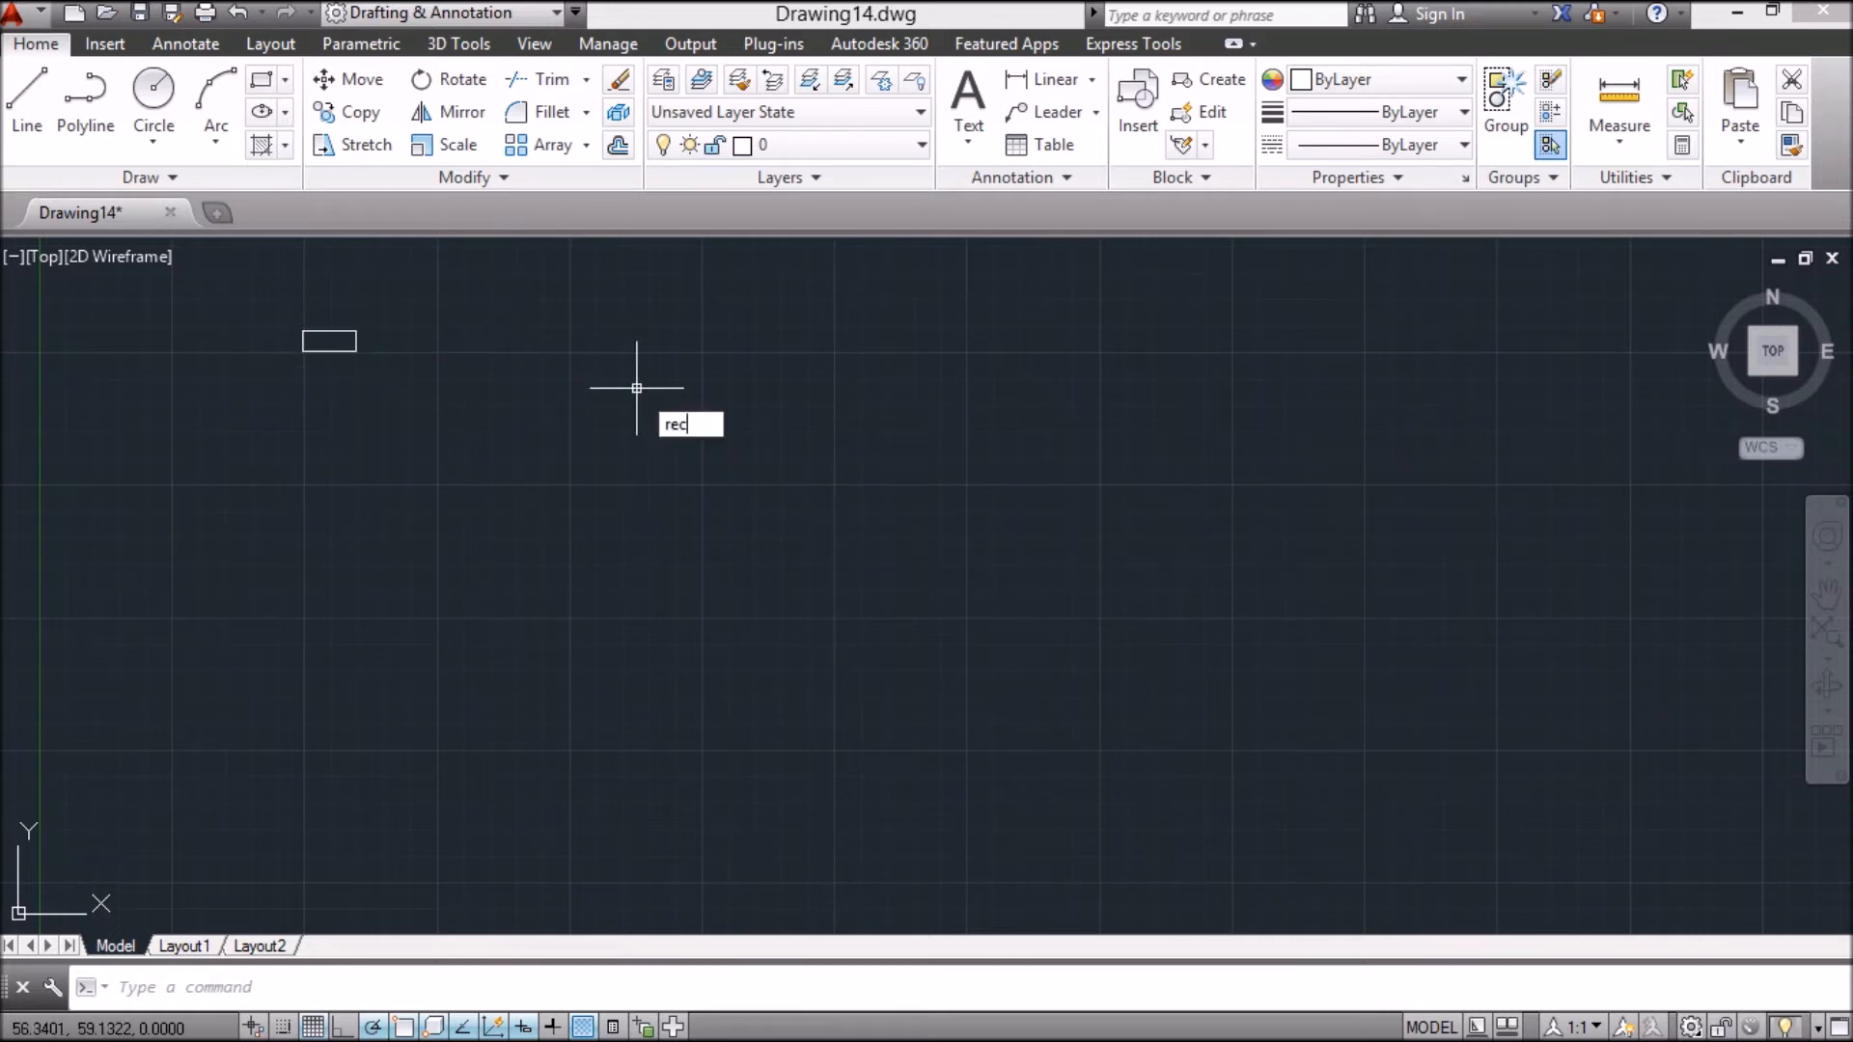
{"action": "key", "text": "Return"}
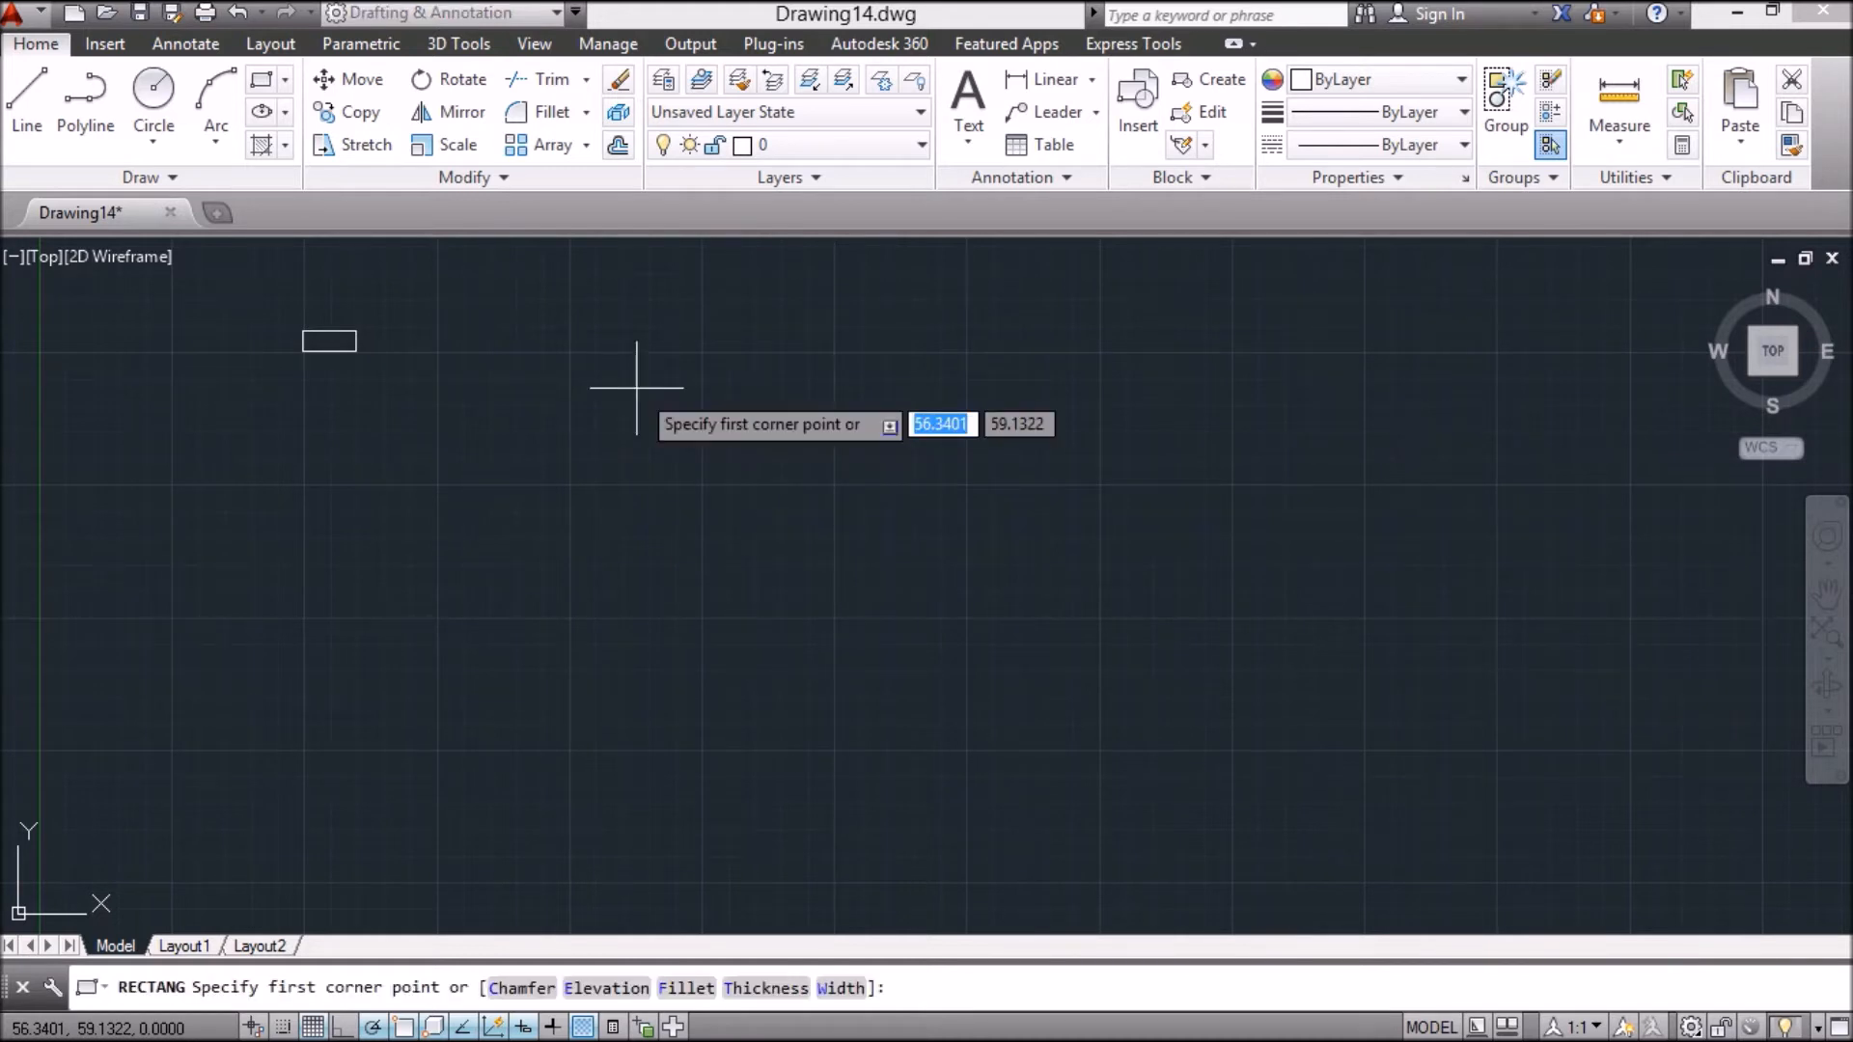
{"action": "left_click", "coordinate": [434, 352]}
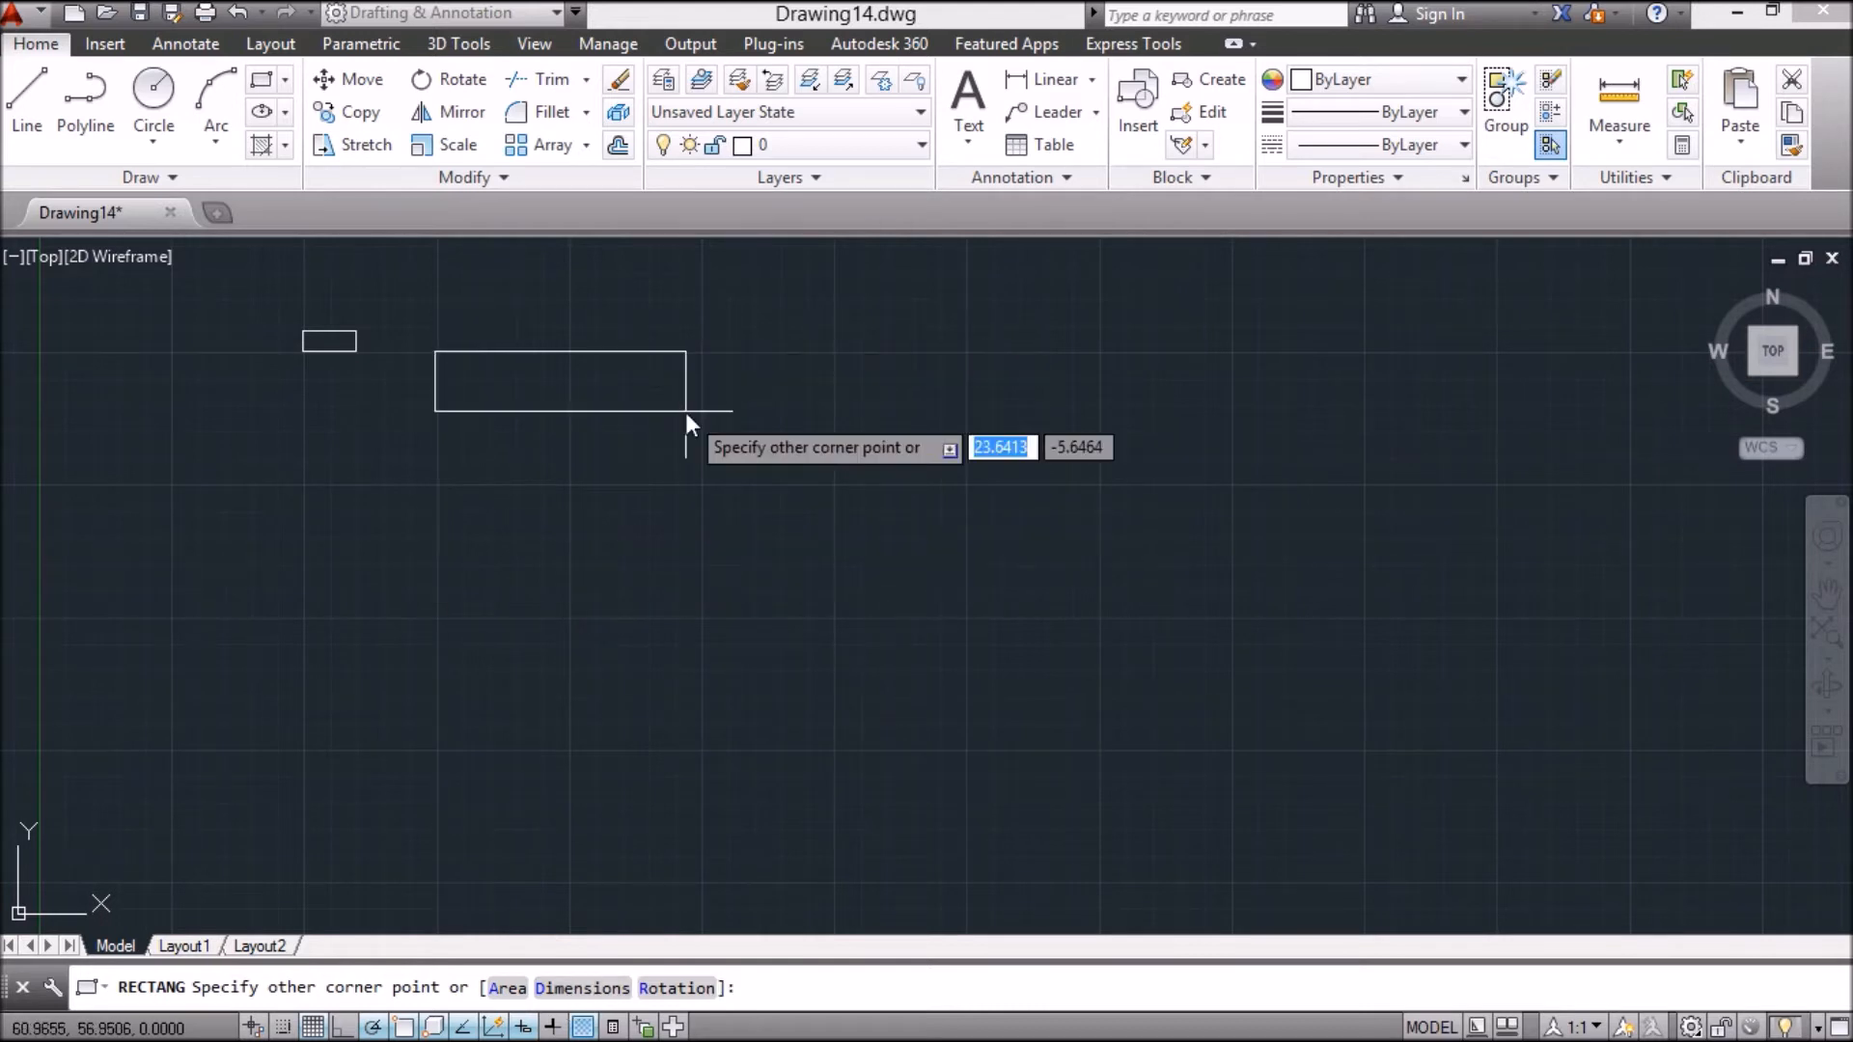
{"action": "type", "text": "d"}
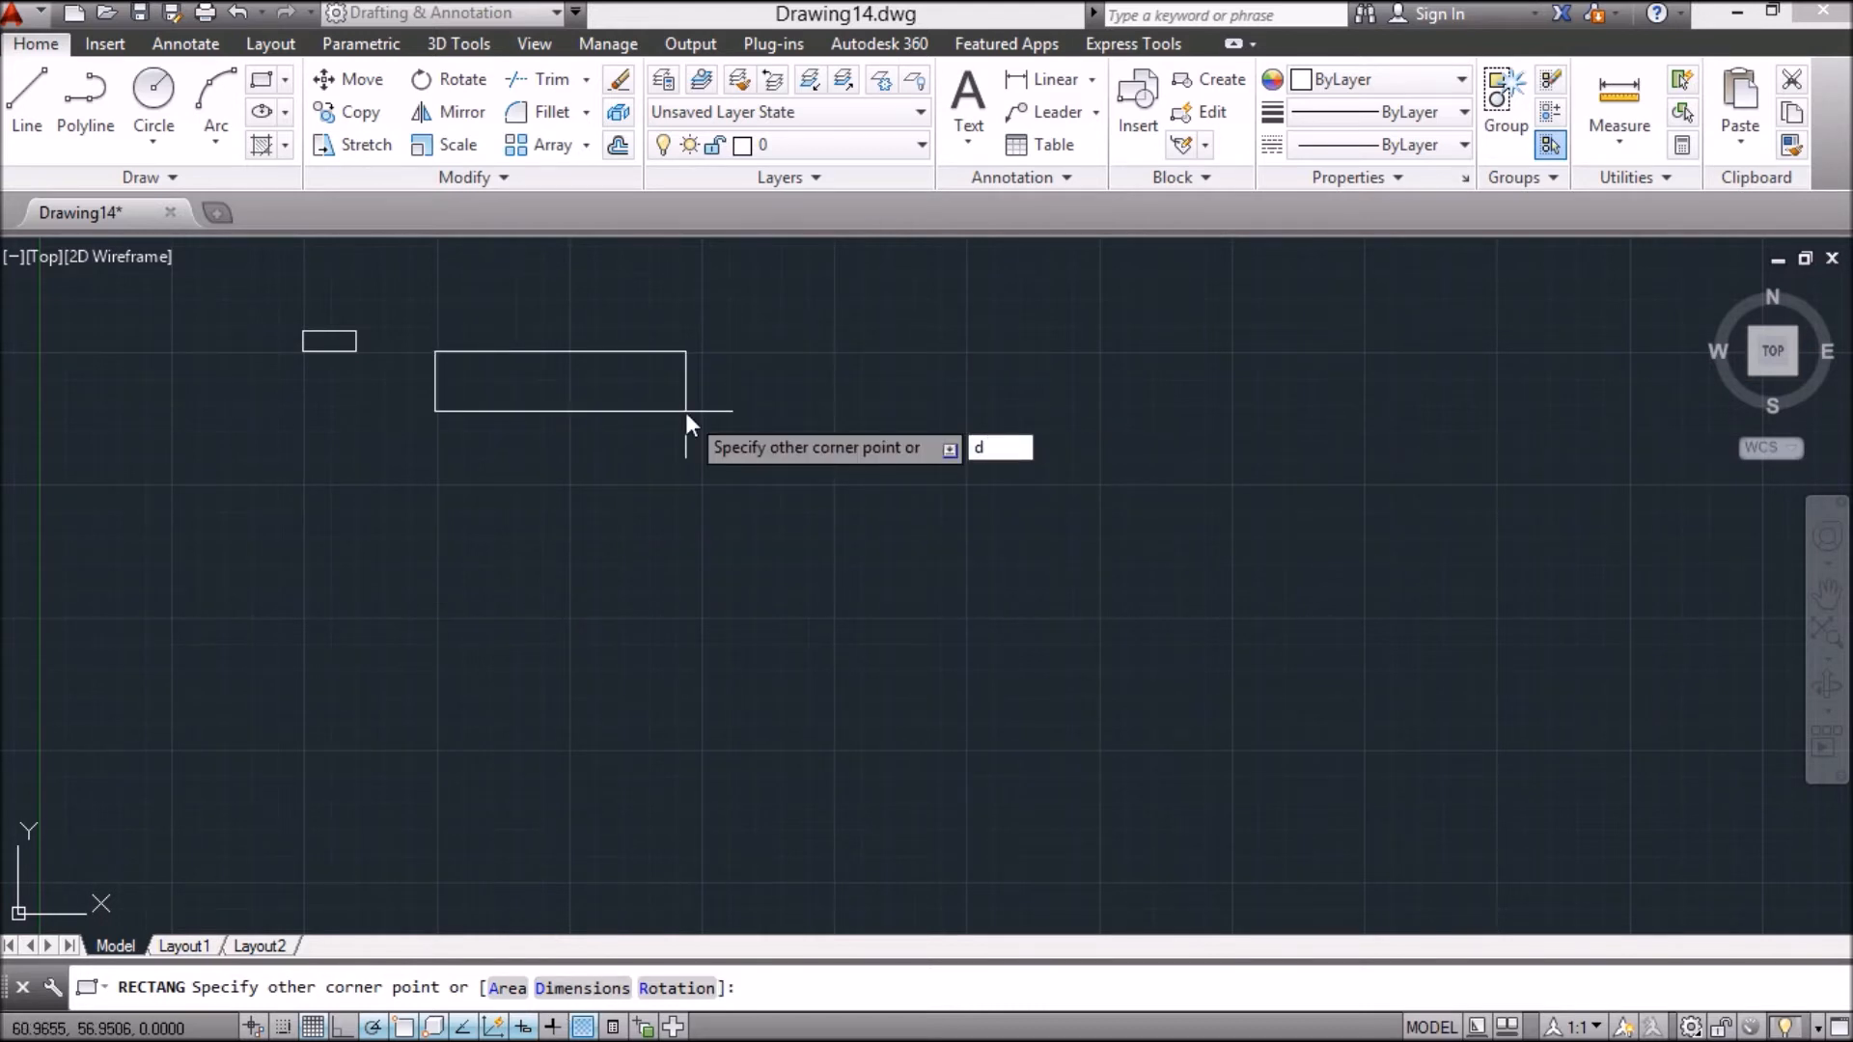
{"action": "key", "text": "Return"}
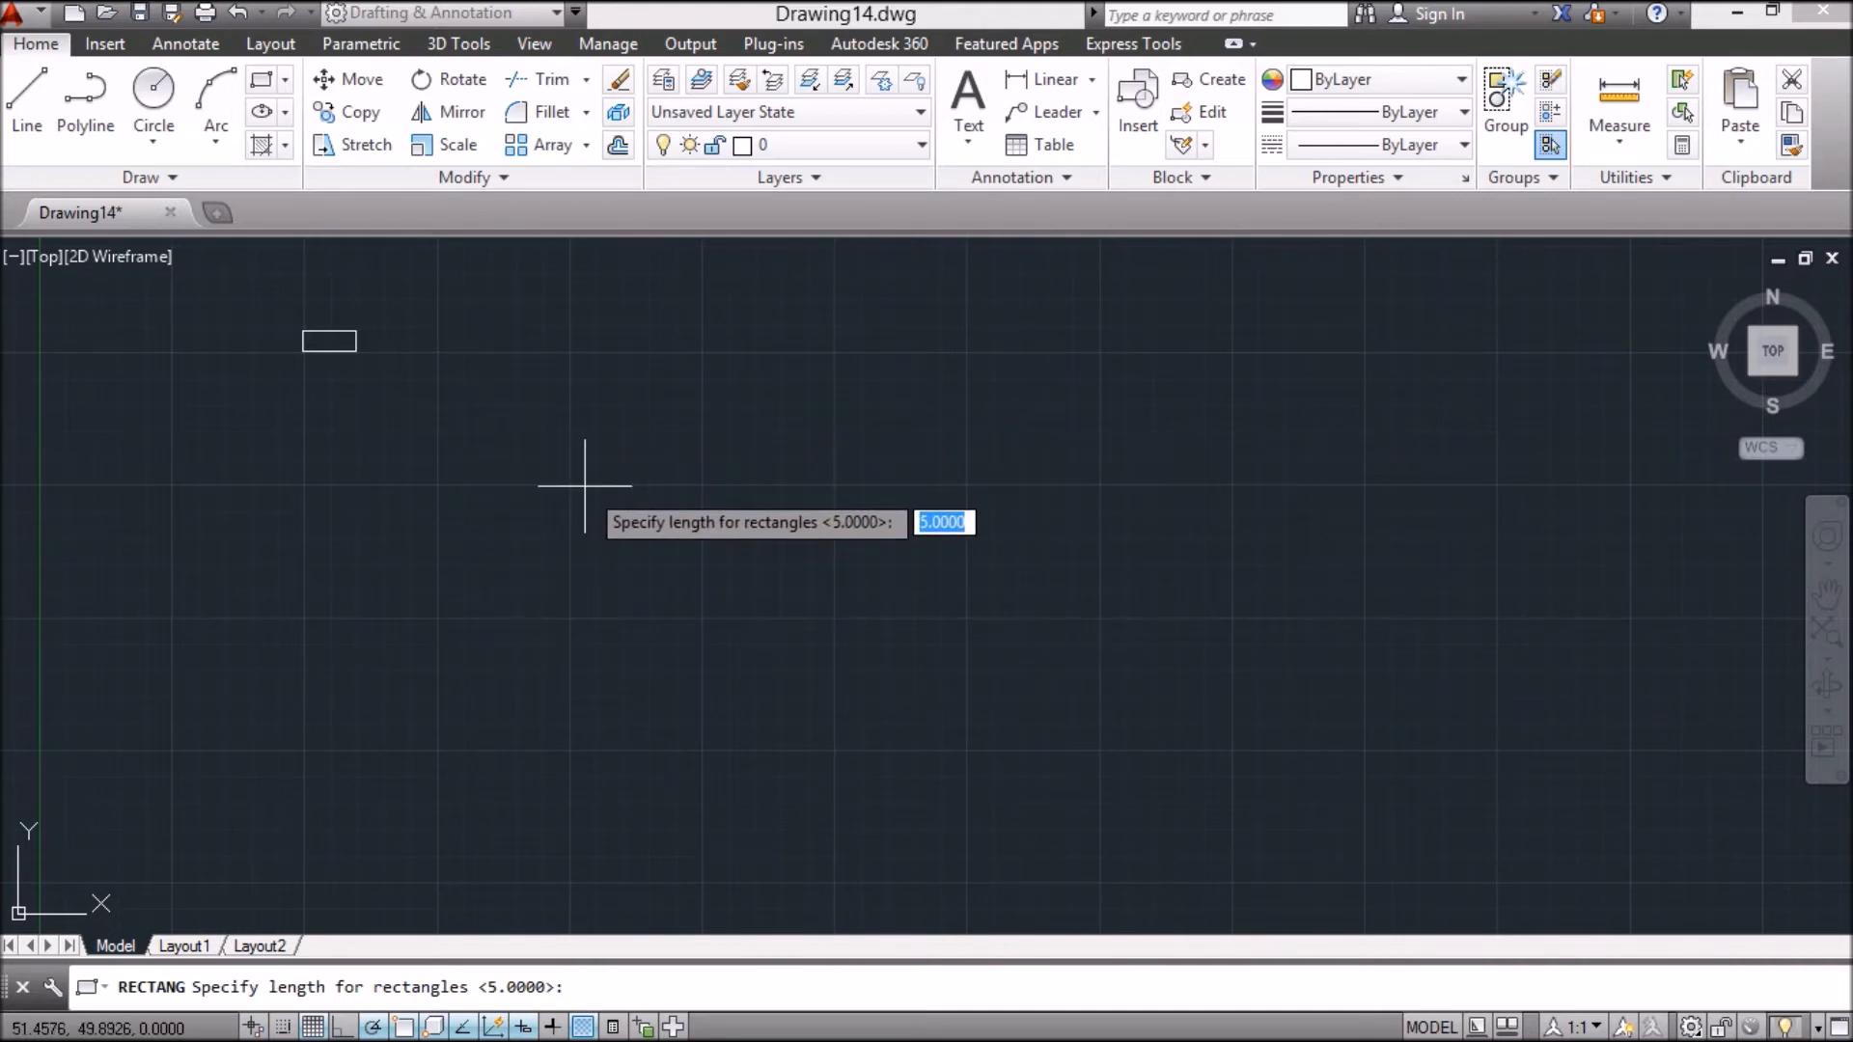
{"action": "type", "text": "10"}
{"action": "key", "text": "Return"}
{"action": "type", "text": "4"}
{"action": "key", "text": "Return"}
{"action": "left_click", "coordinate": [584, 486]}
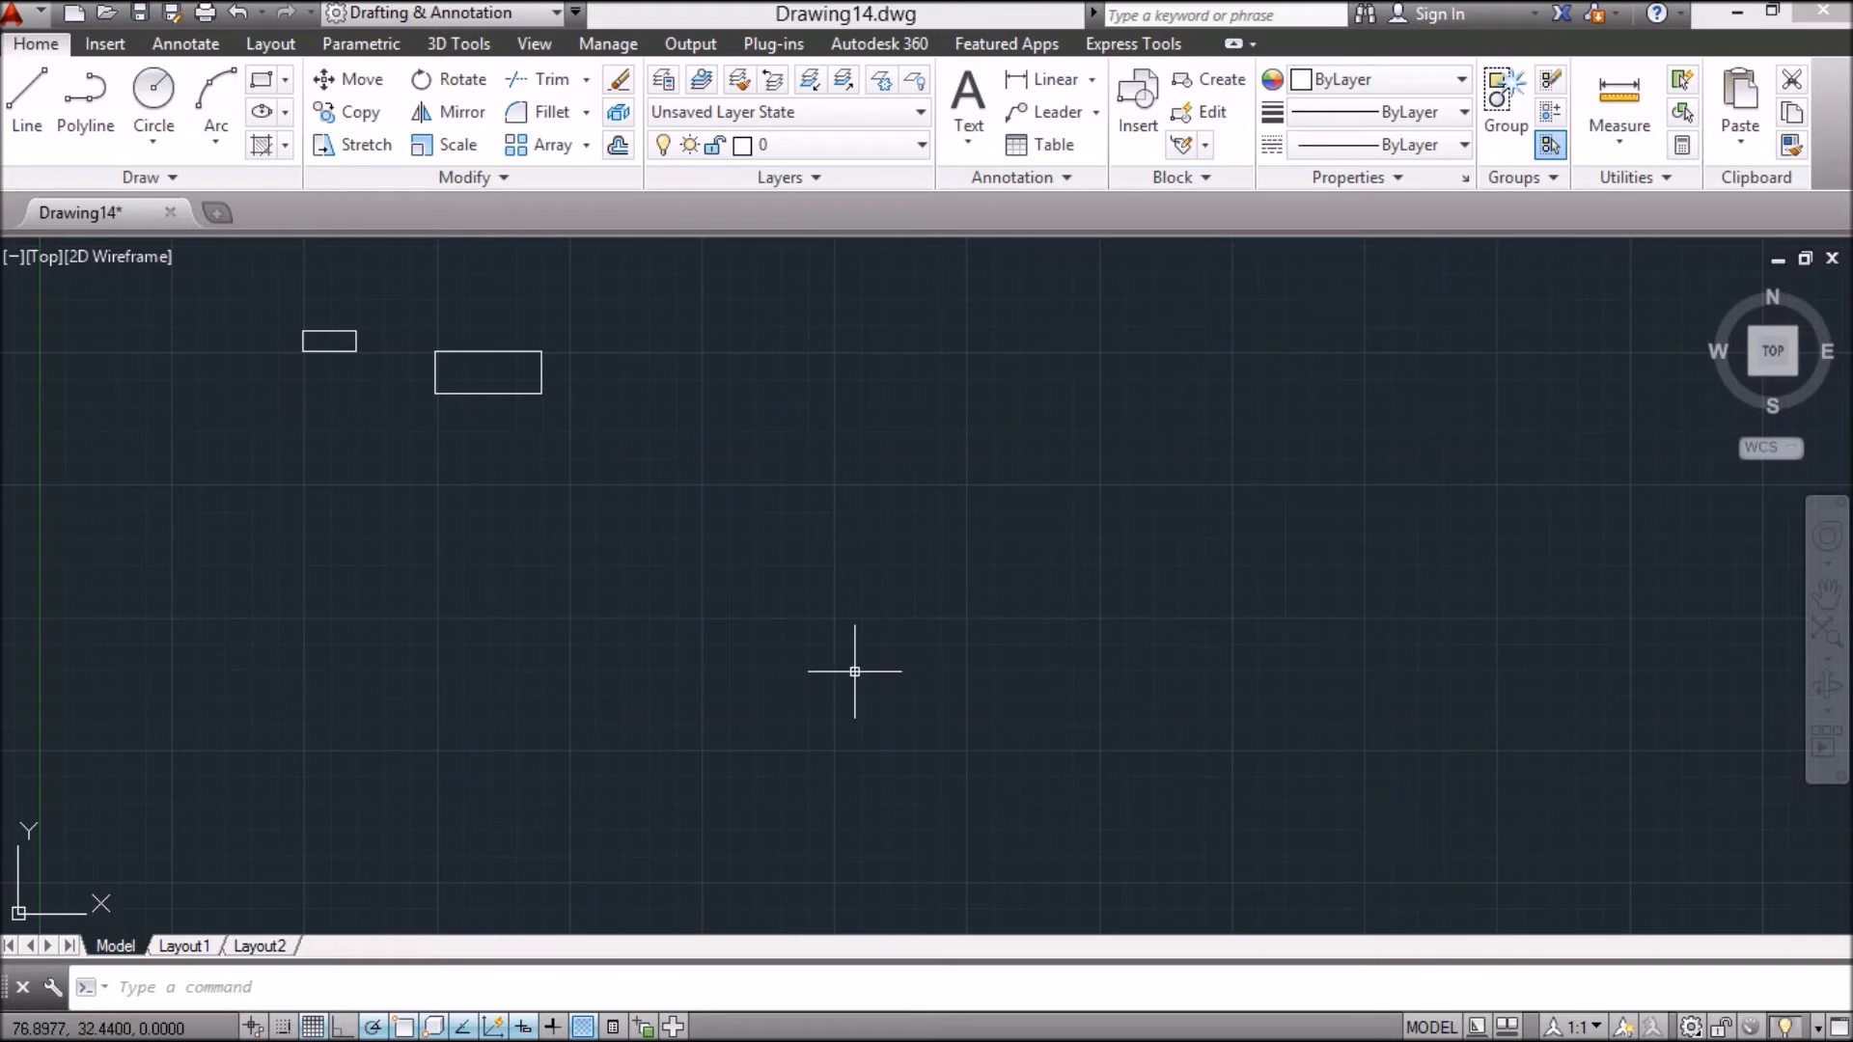
Step: Try a third rectangle to the right of the other two, with its rotation angle set to 45 degrees
{"action": "type", "text": "react"}
{"action": "key", "text": "BackSpace"}
{"action": "key", "text": "BackSpace"}
{"action": "key", "text": "BackSpace"}
{"action": "type", "text": "cta"}
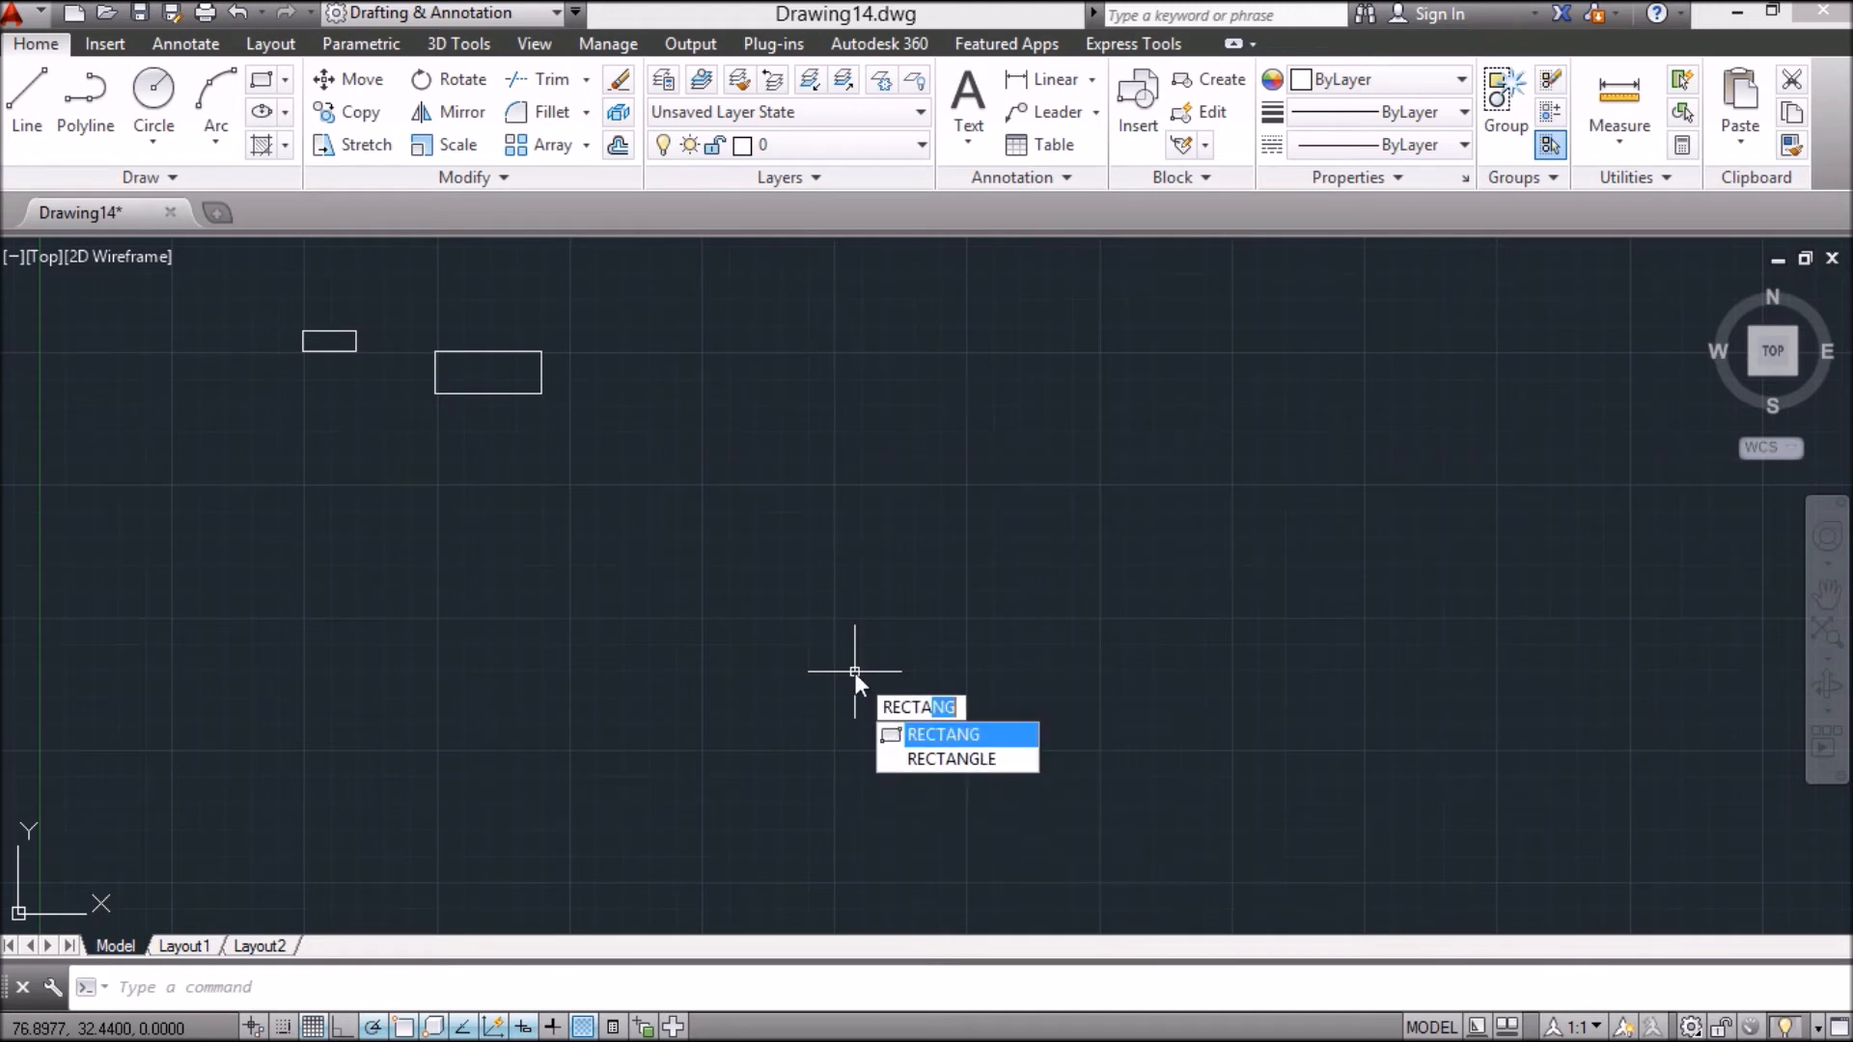
{"action": "key", "text": "Return"}
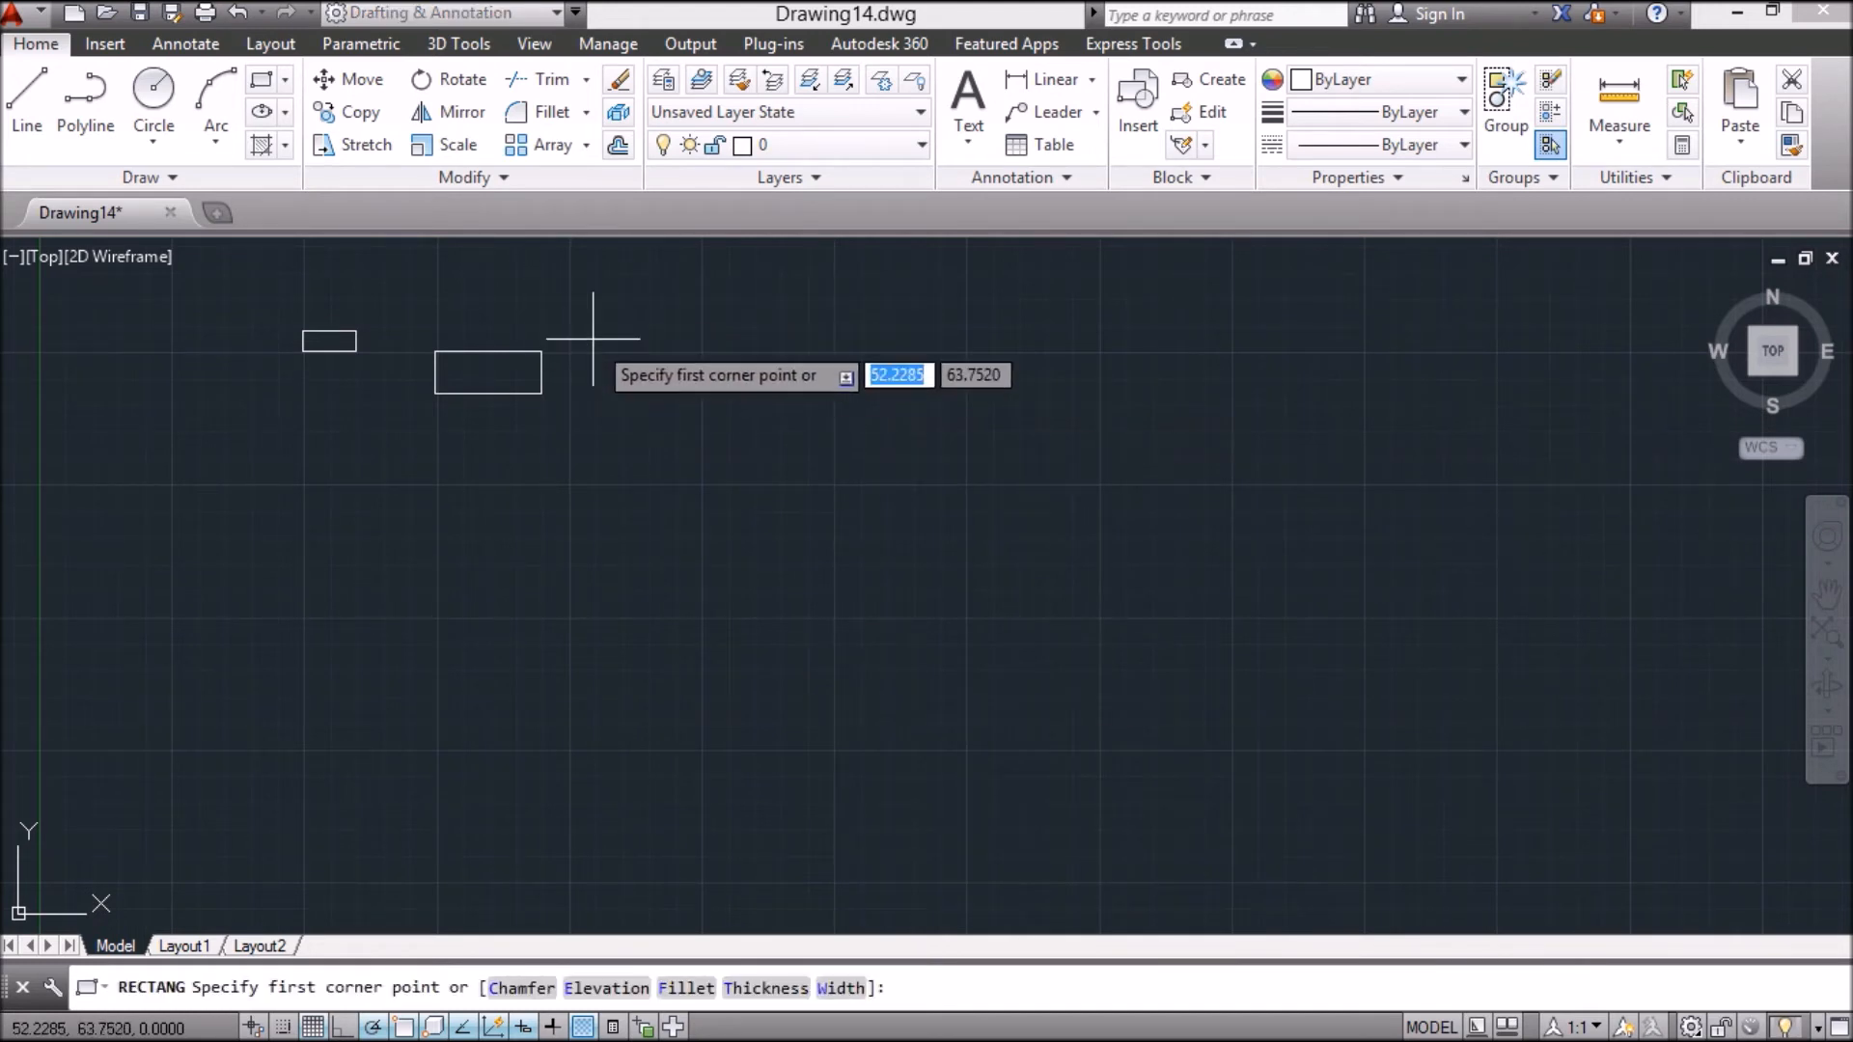
{"action": "left_click", "coordinate": [655, 354]}
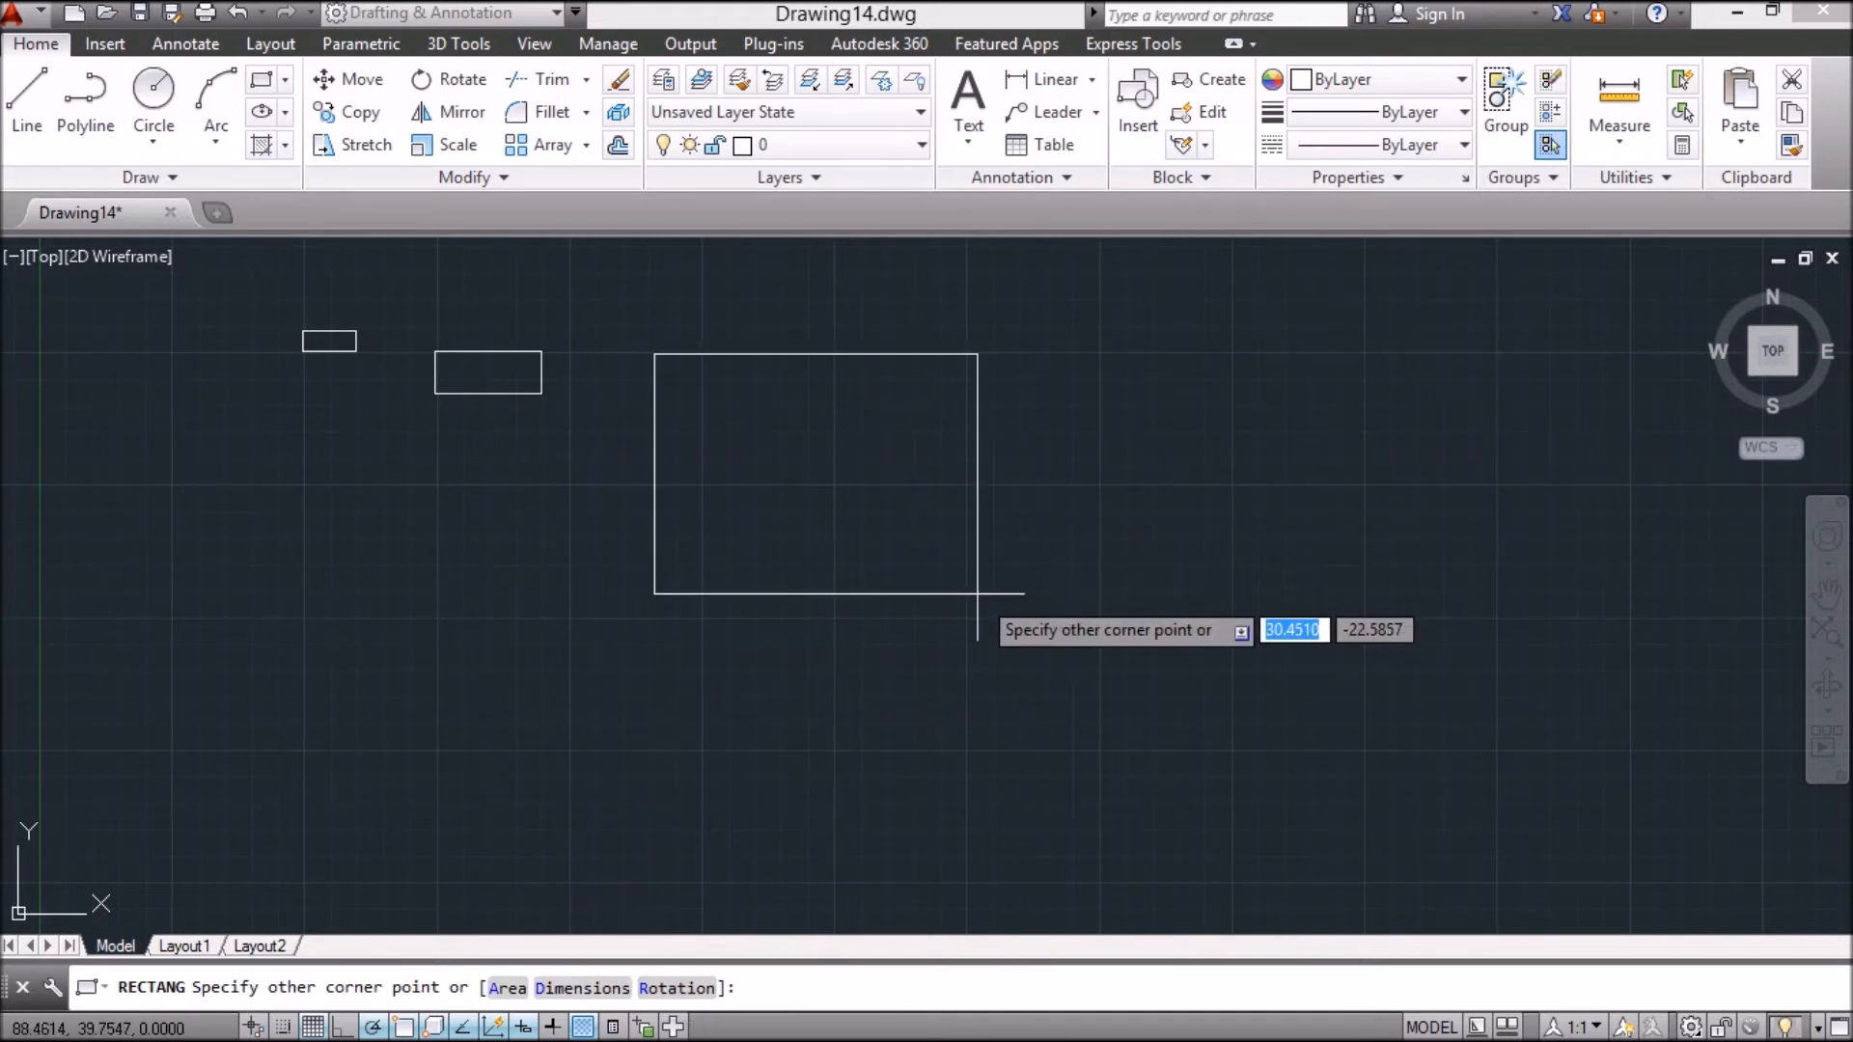
{"action": "type", "text": "r"}
{"action": "key", "text": "Return"}
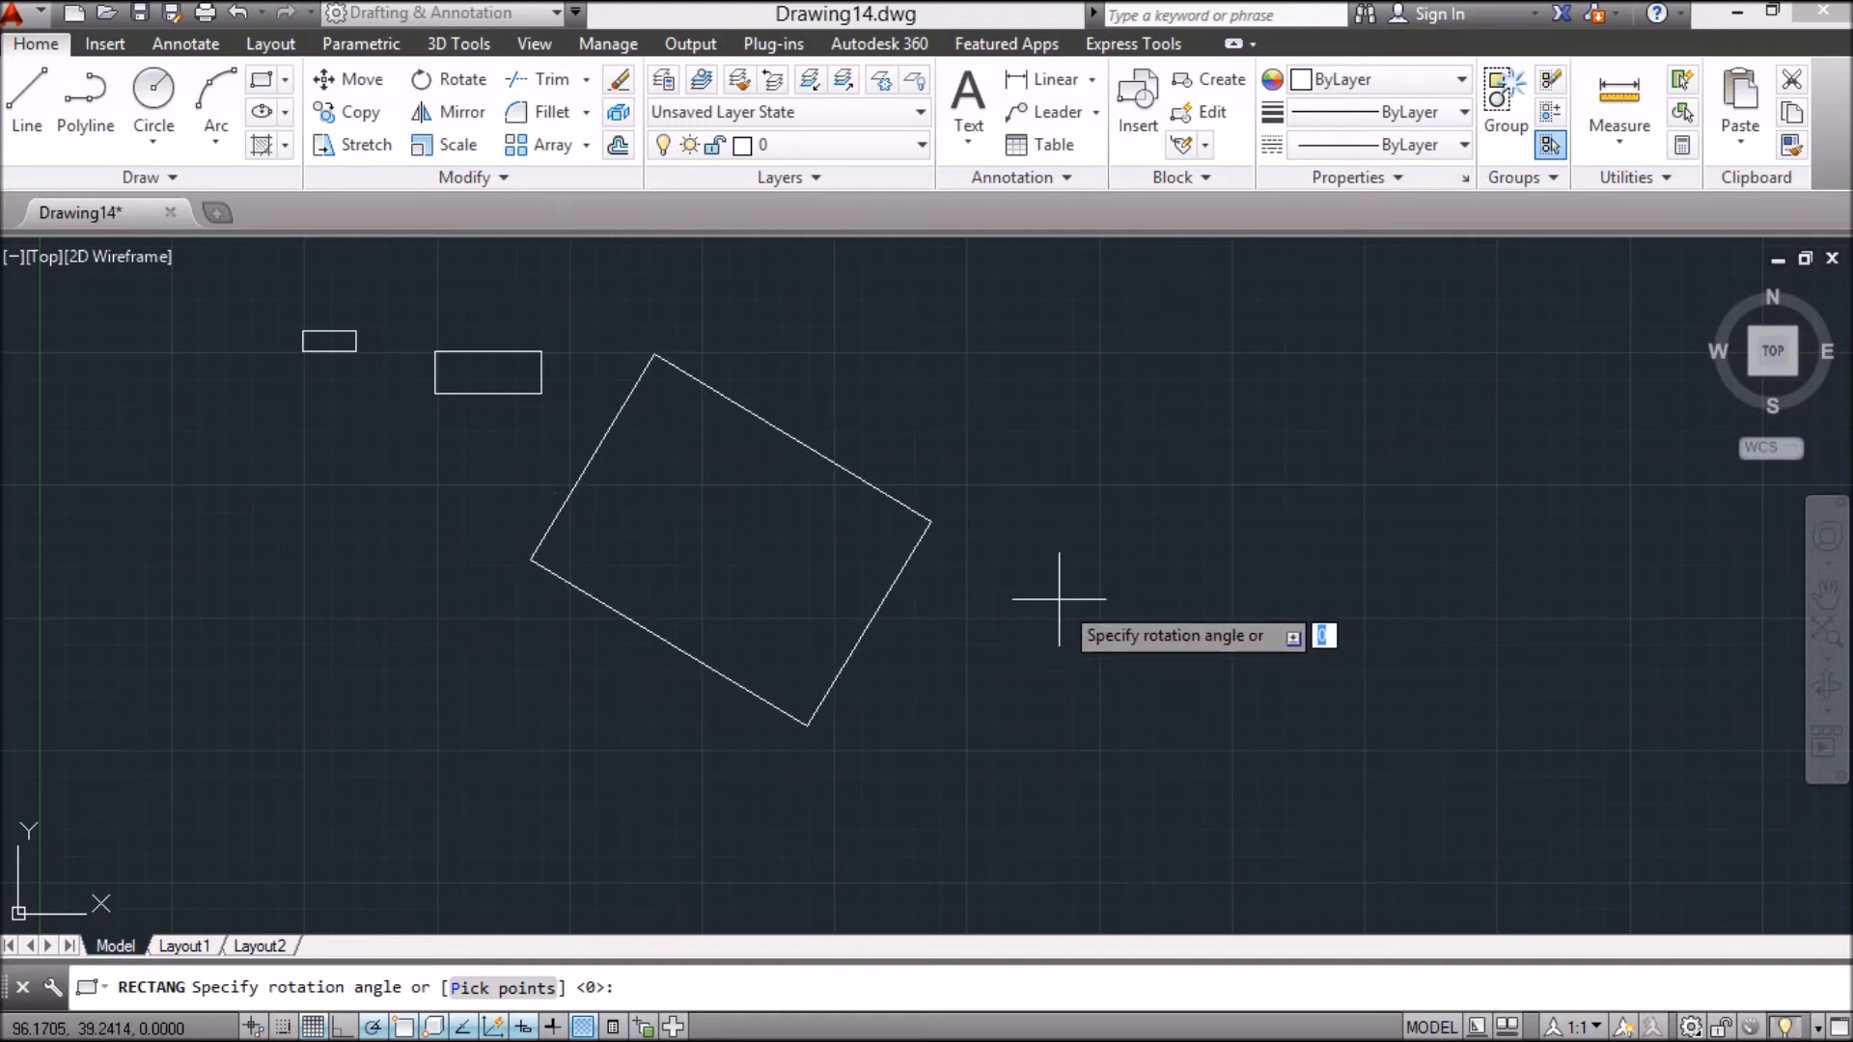
{"action": "type", "text": "45"}
{"action": "key", "text": "Return"}
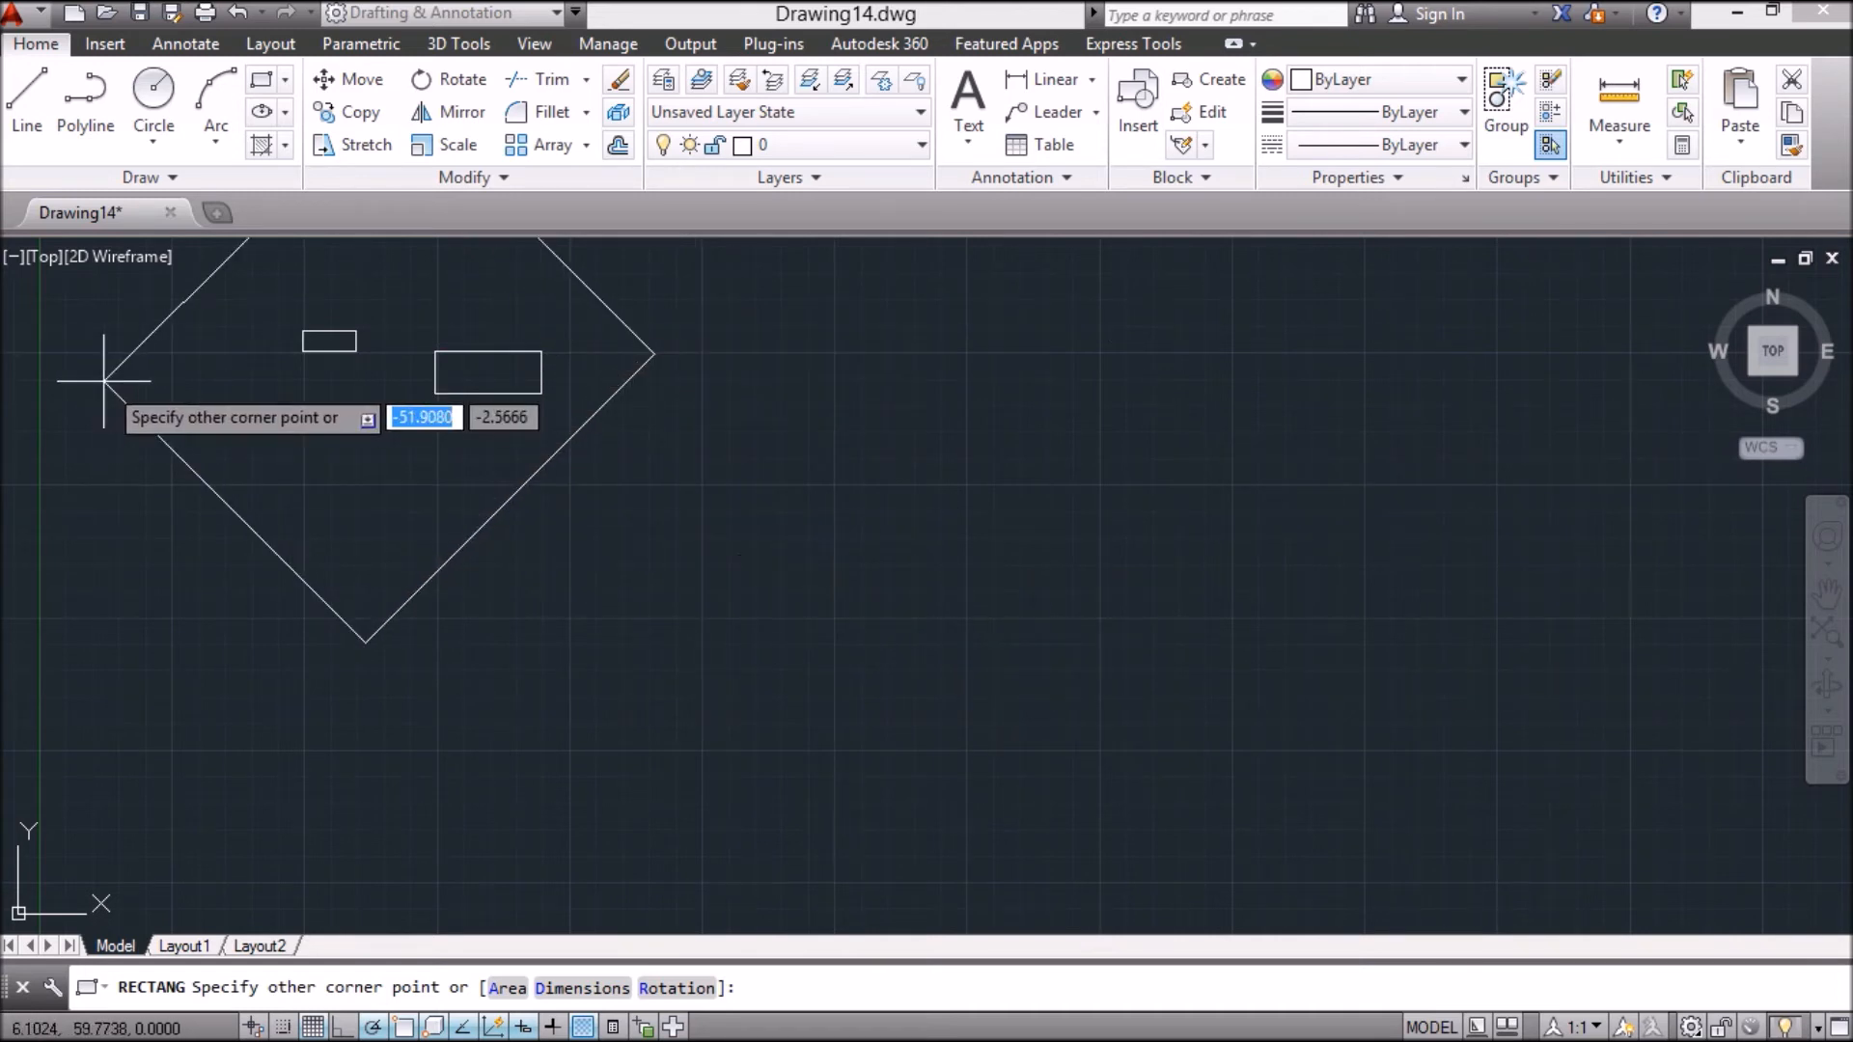
Step: Set the rectangle rotation angle back to 0 and abandon the third rectangle
{"action": "type", "text": "r"}
{"action": "key", "text": "Return"}
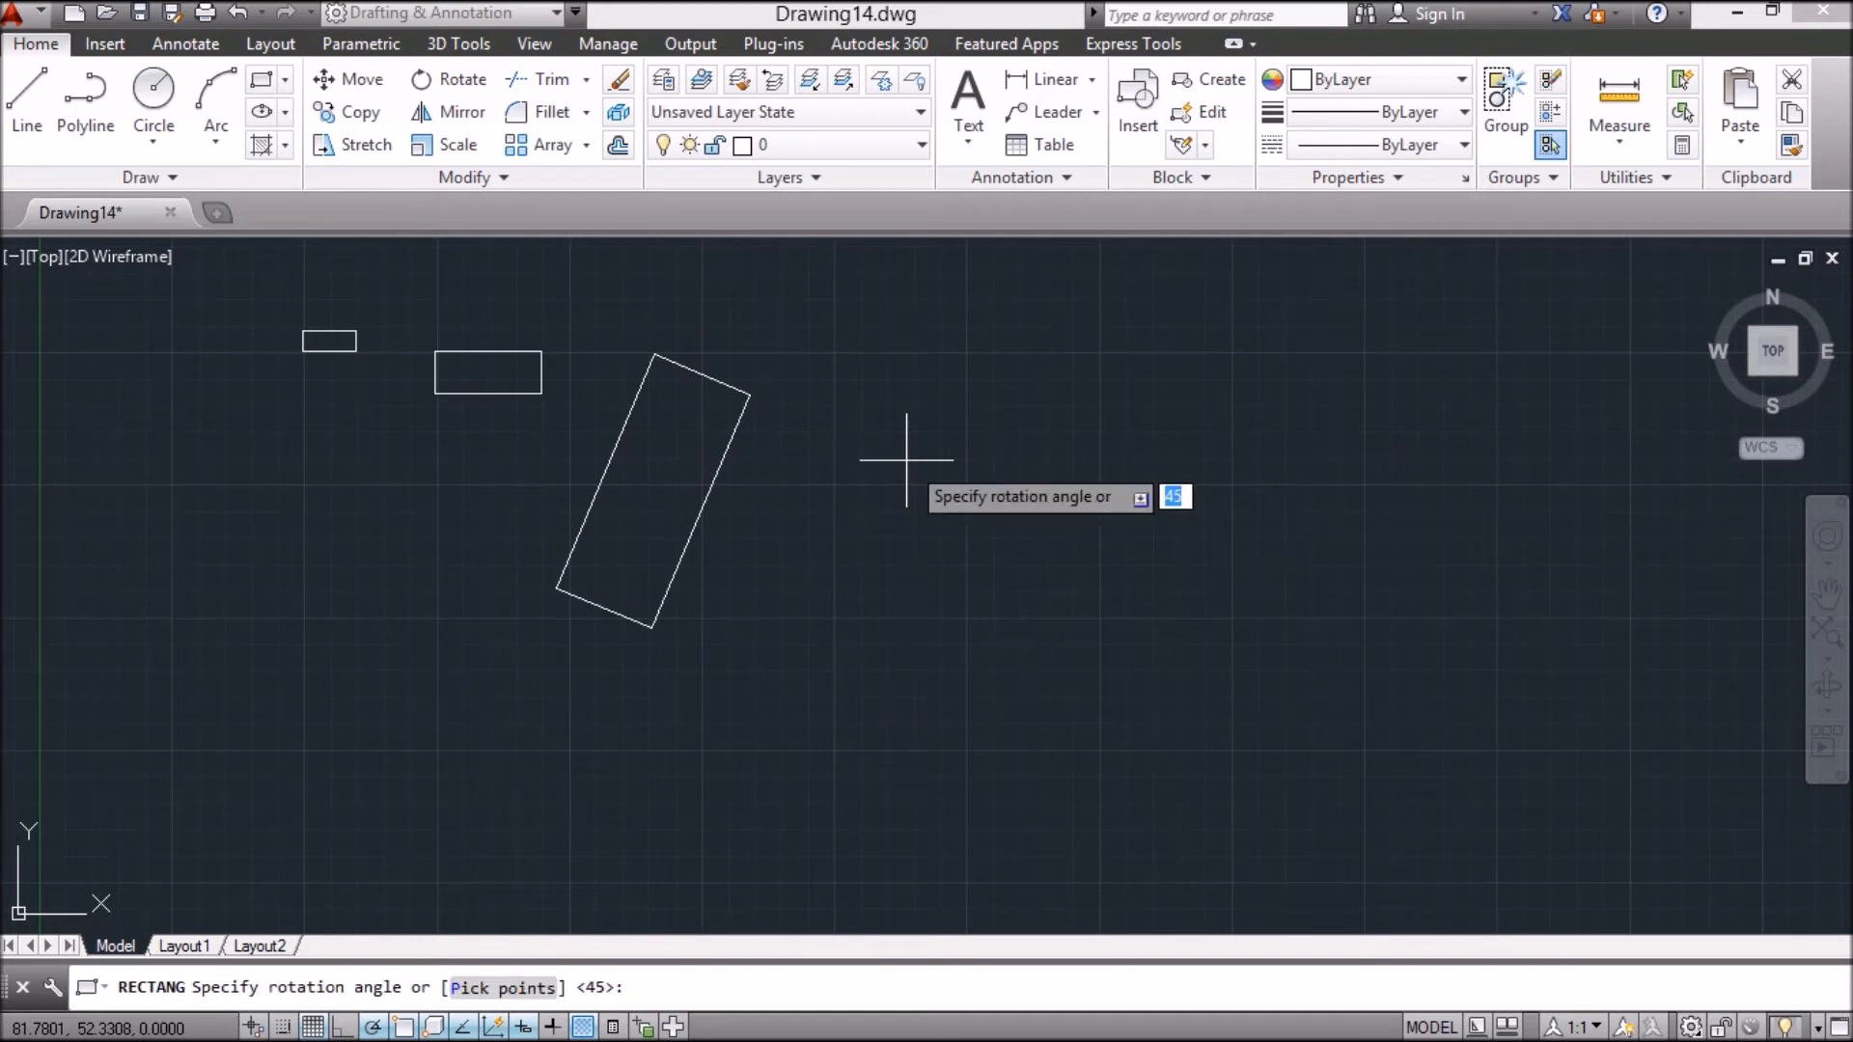
{"action": "type", "text": "0"}
{"action": "key", "text": "Return"}
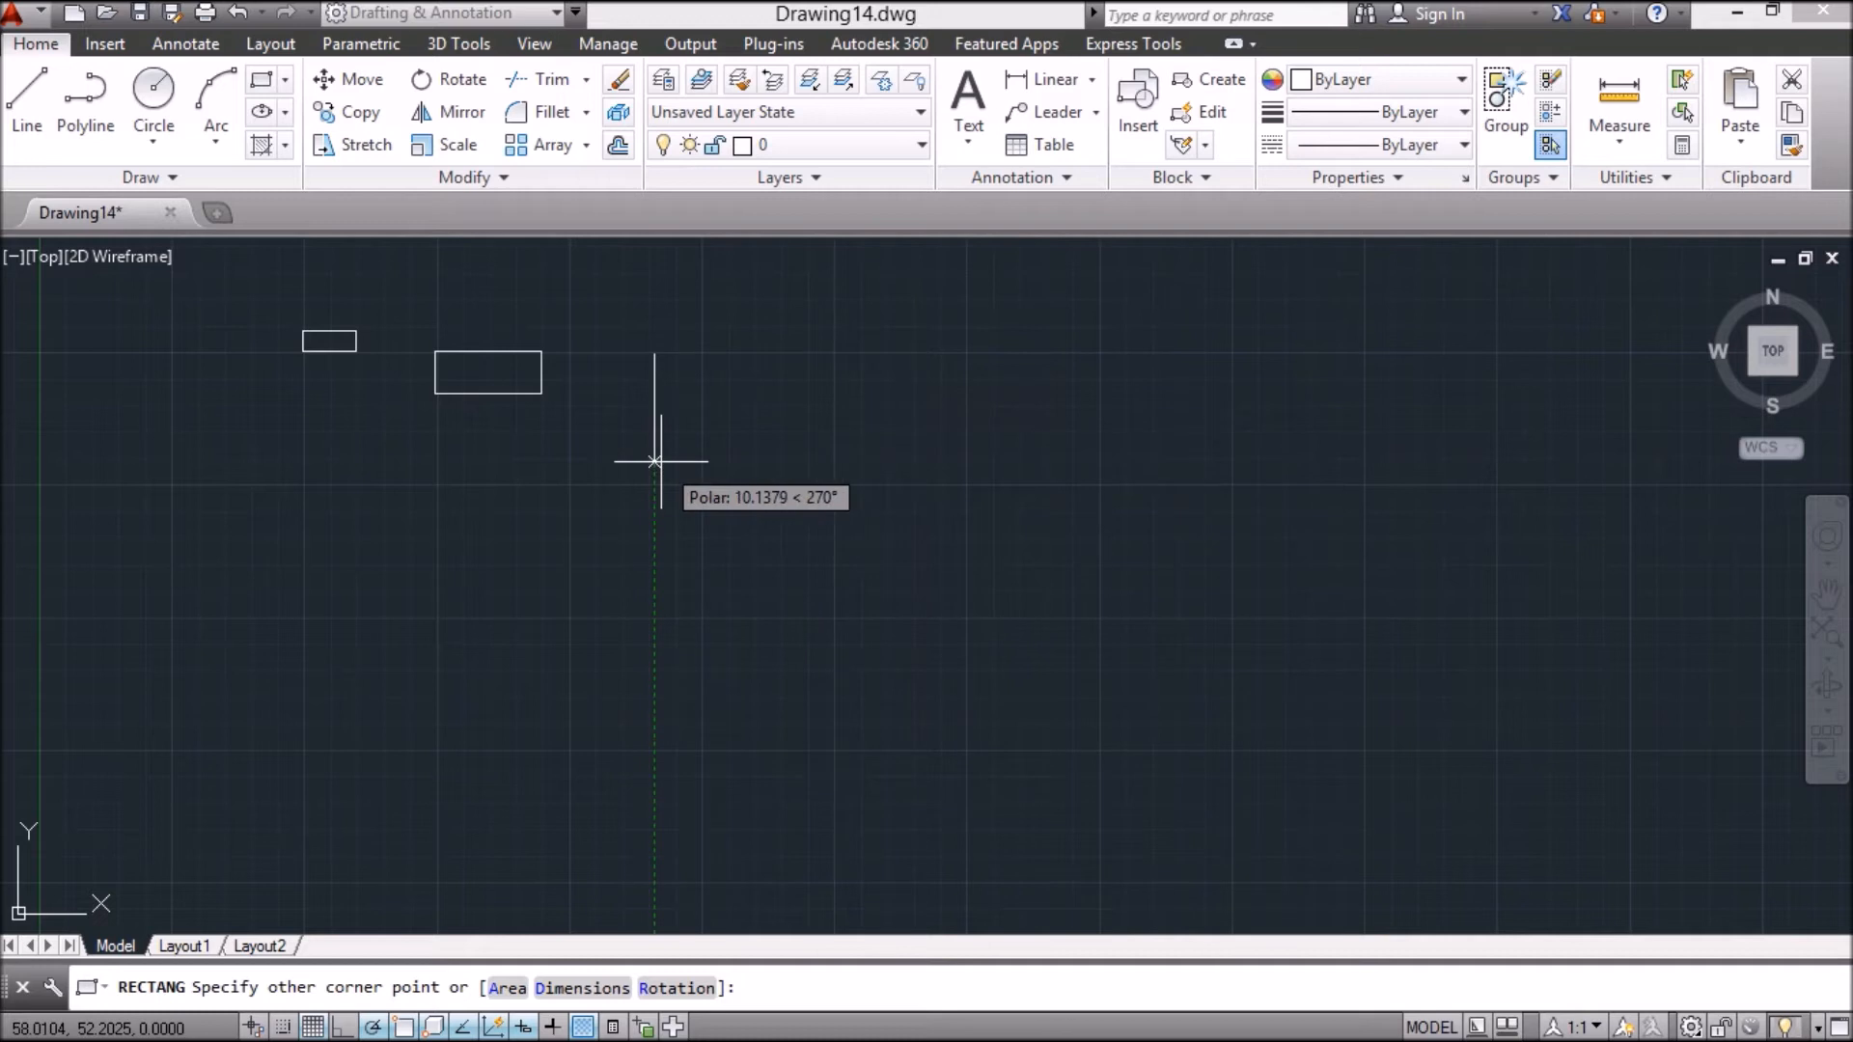
{"action": "key", "text": "Escape"}
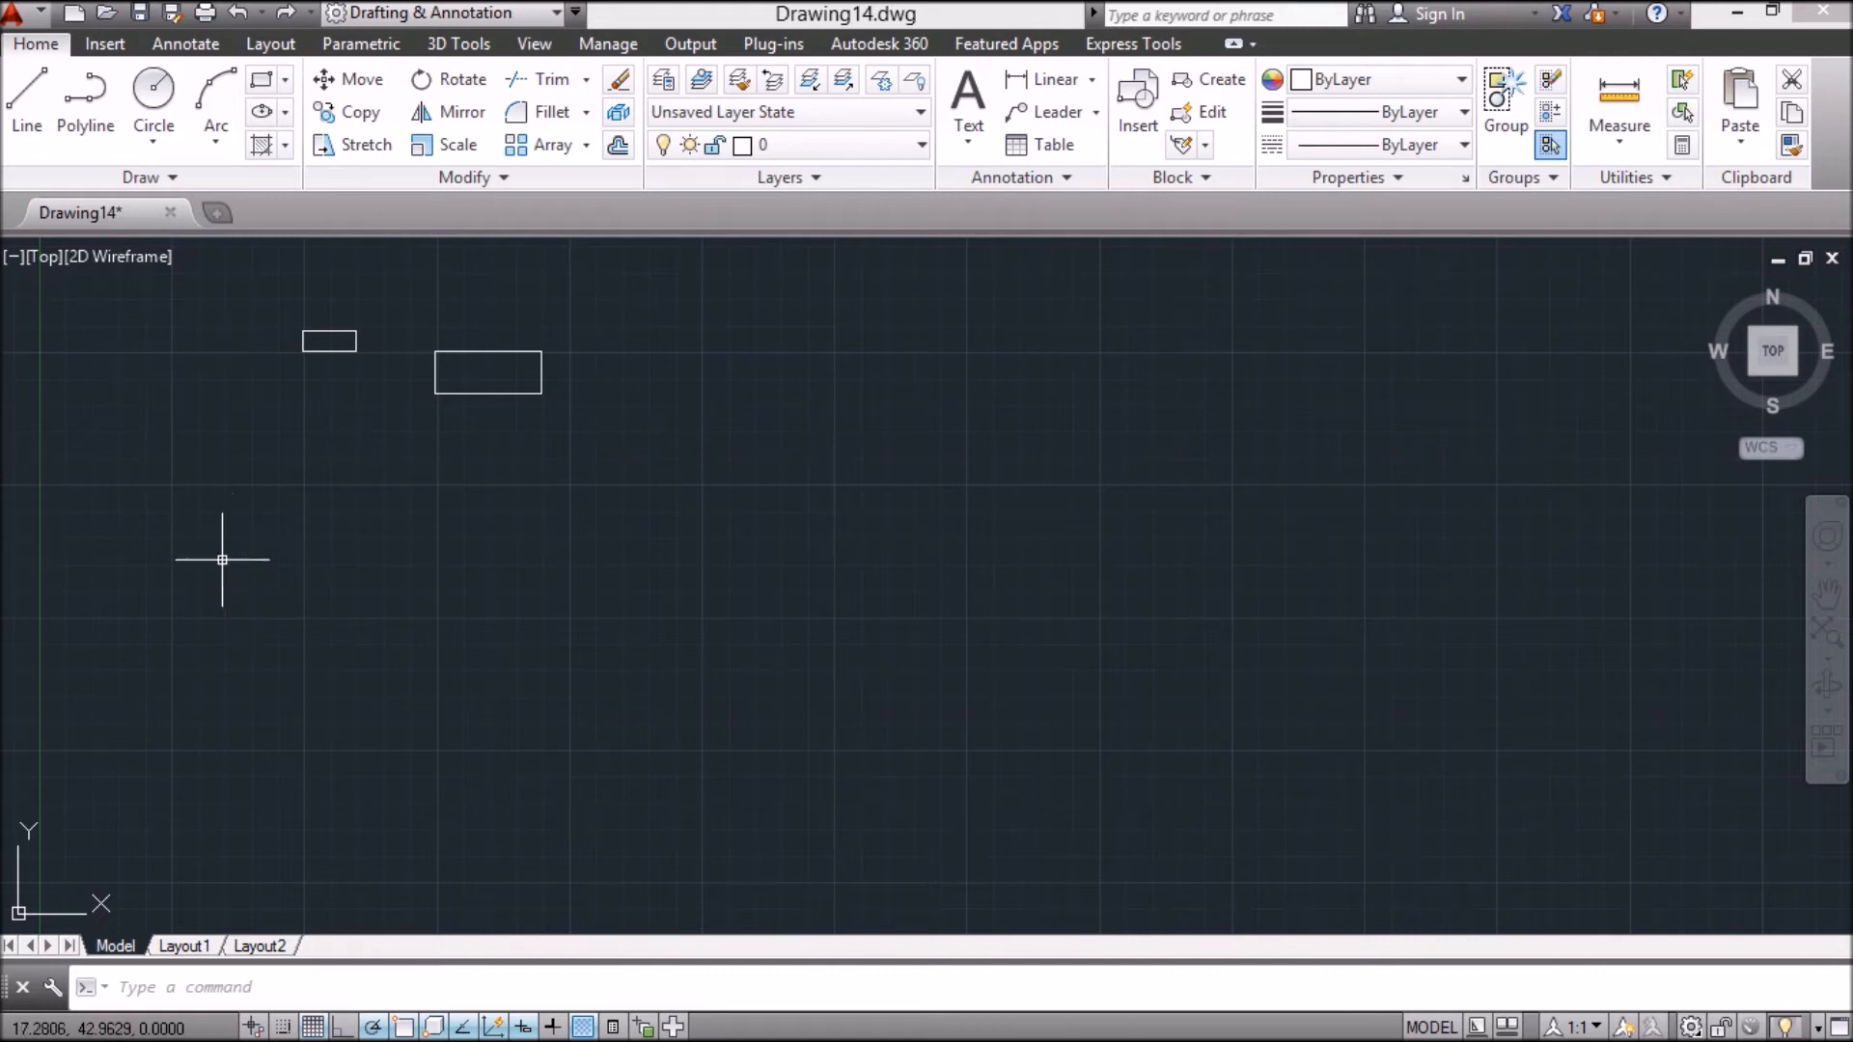
Step: Draw a circle of radius 18 in the empty area to the right of the rectangles
{"action": "left_click", "coordinate": [148, 105]}
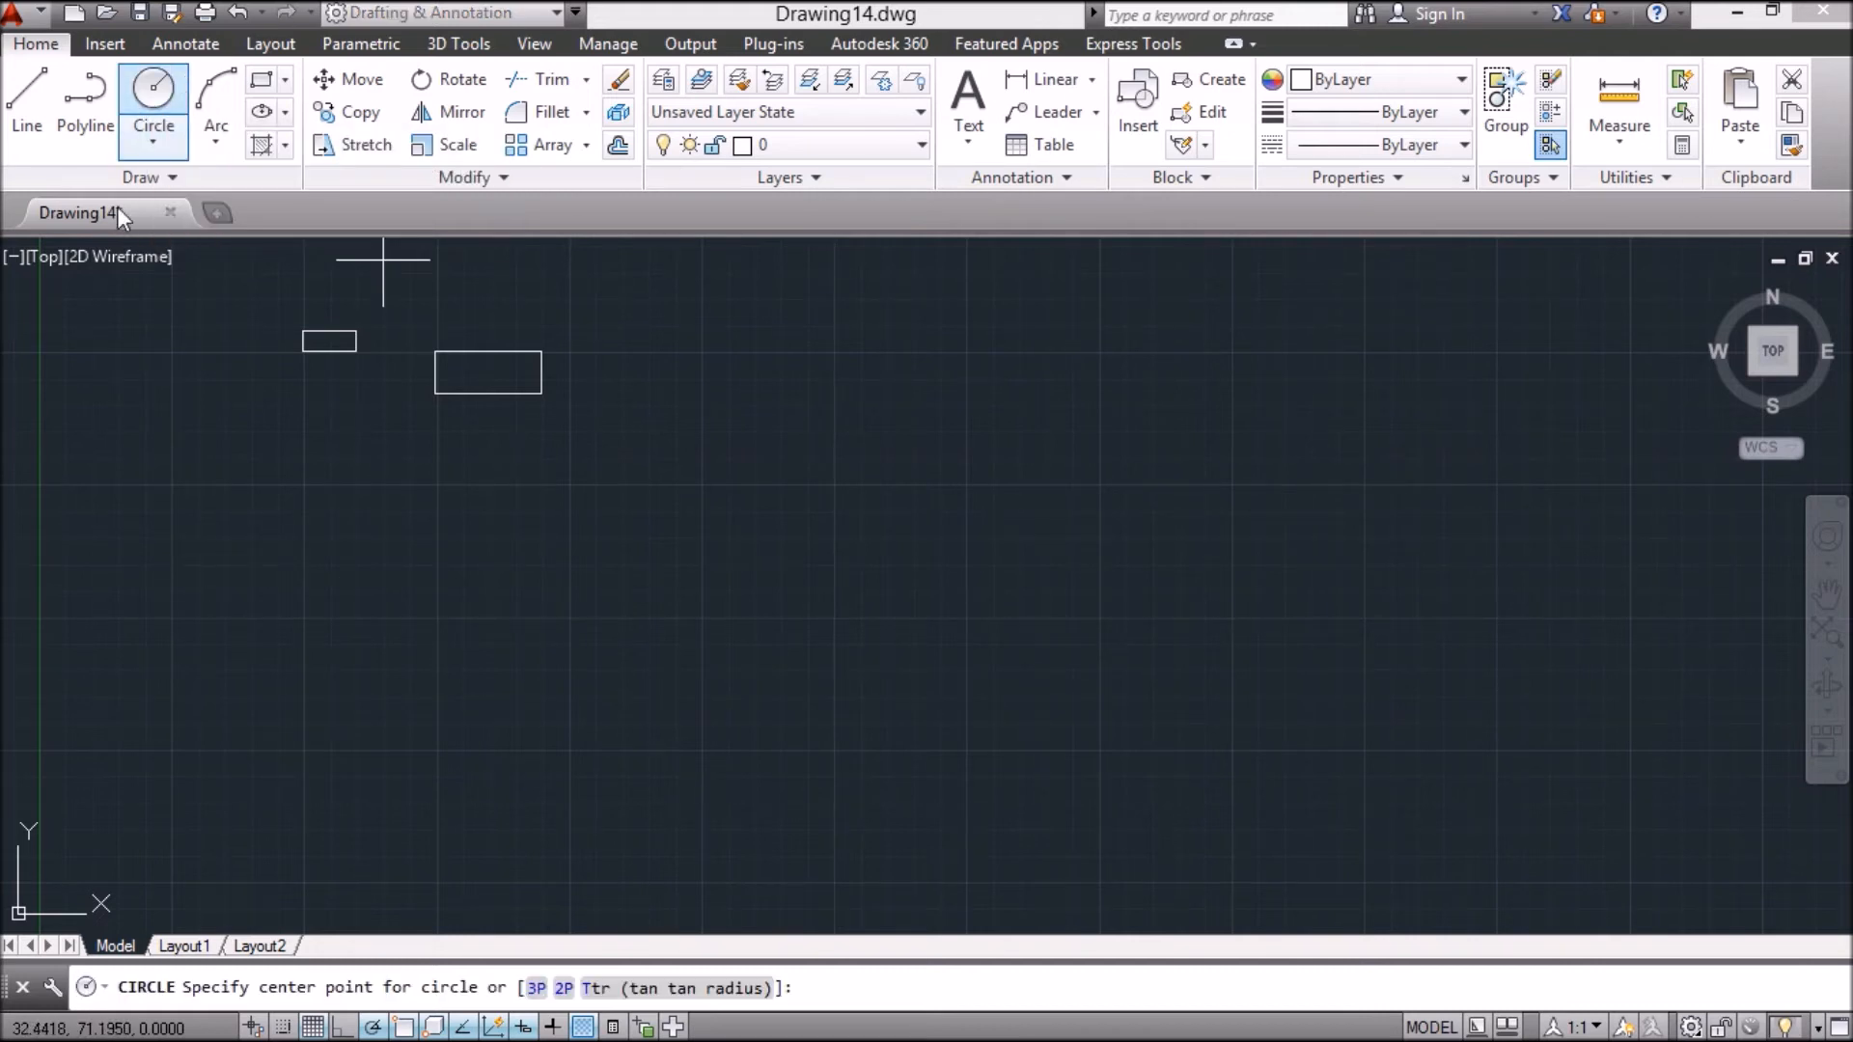
{"action": "left_click", "coordinate": [1102, 486]}
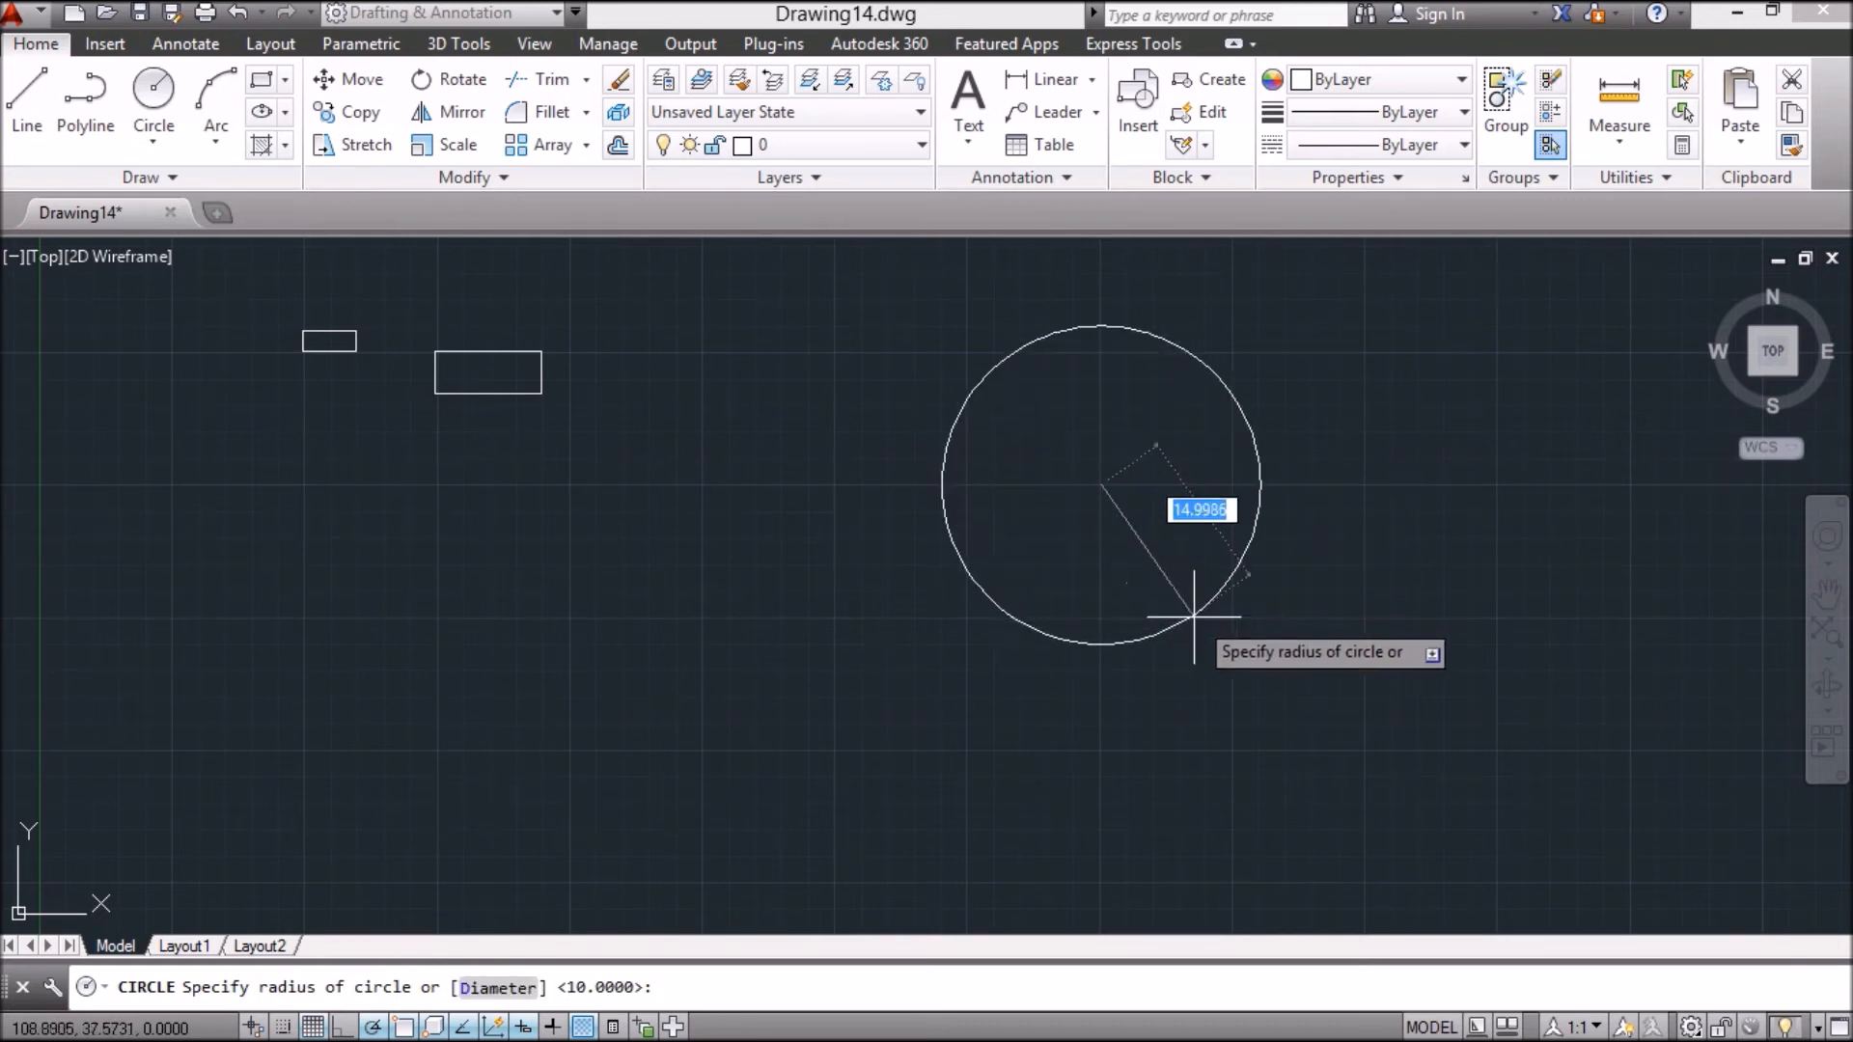
{"action": "type", "text": "18"}
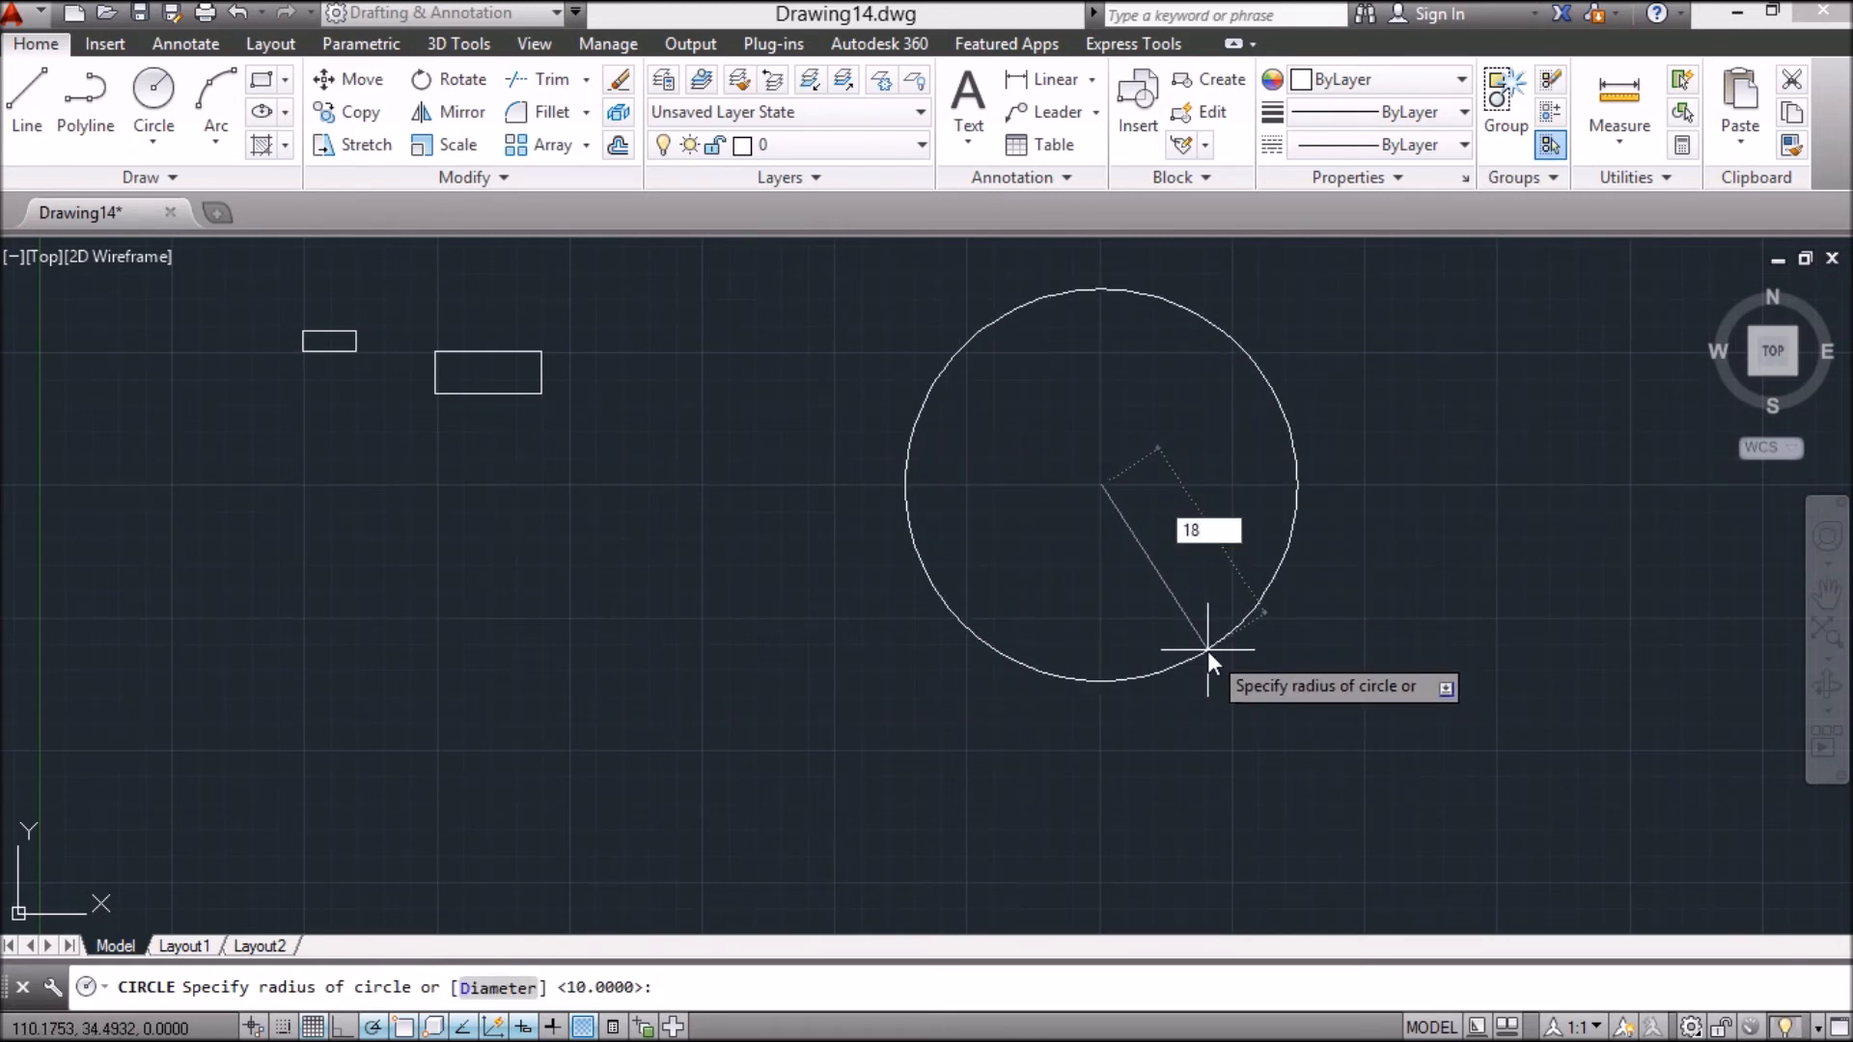
{"action": "key", "text": "Return"}
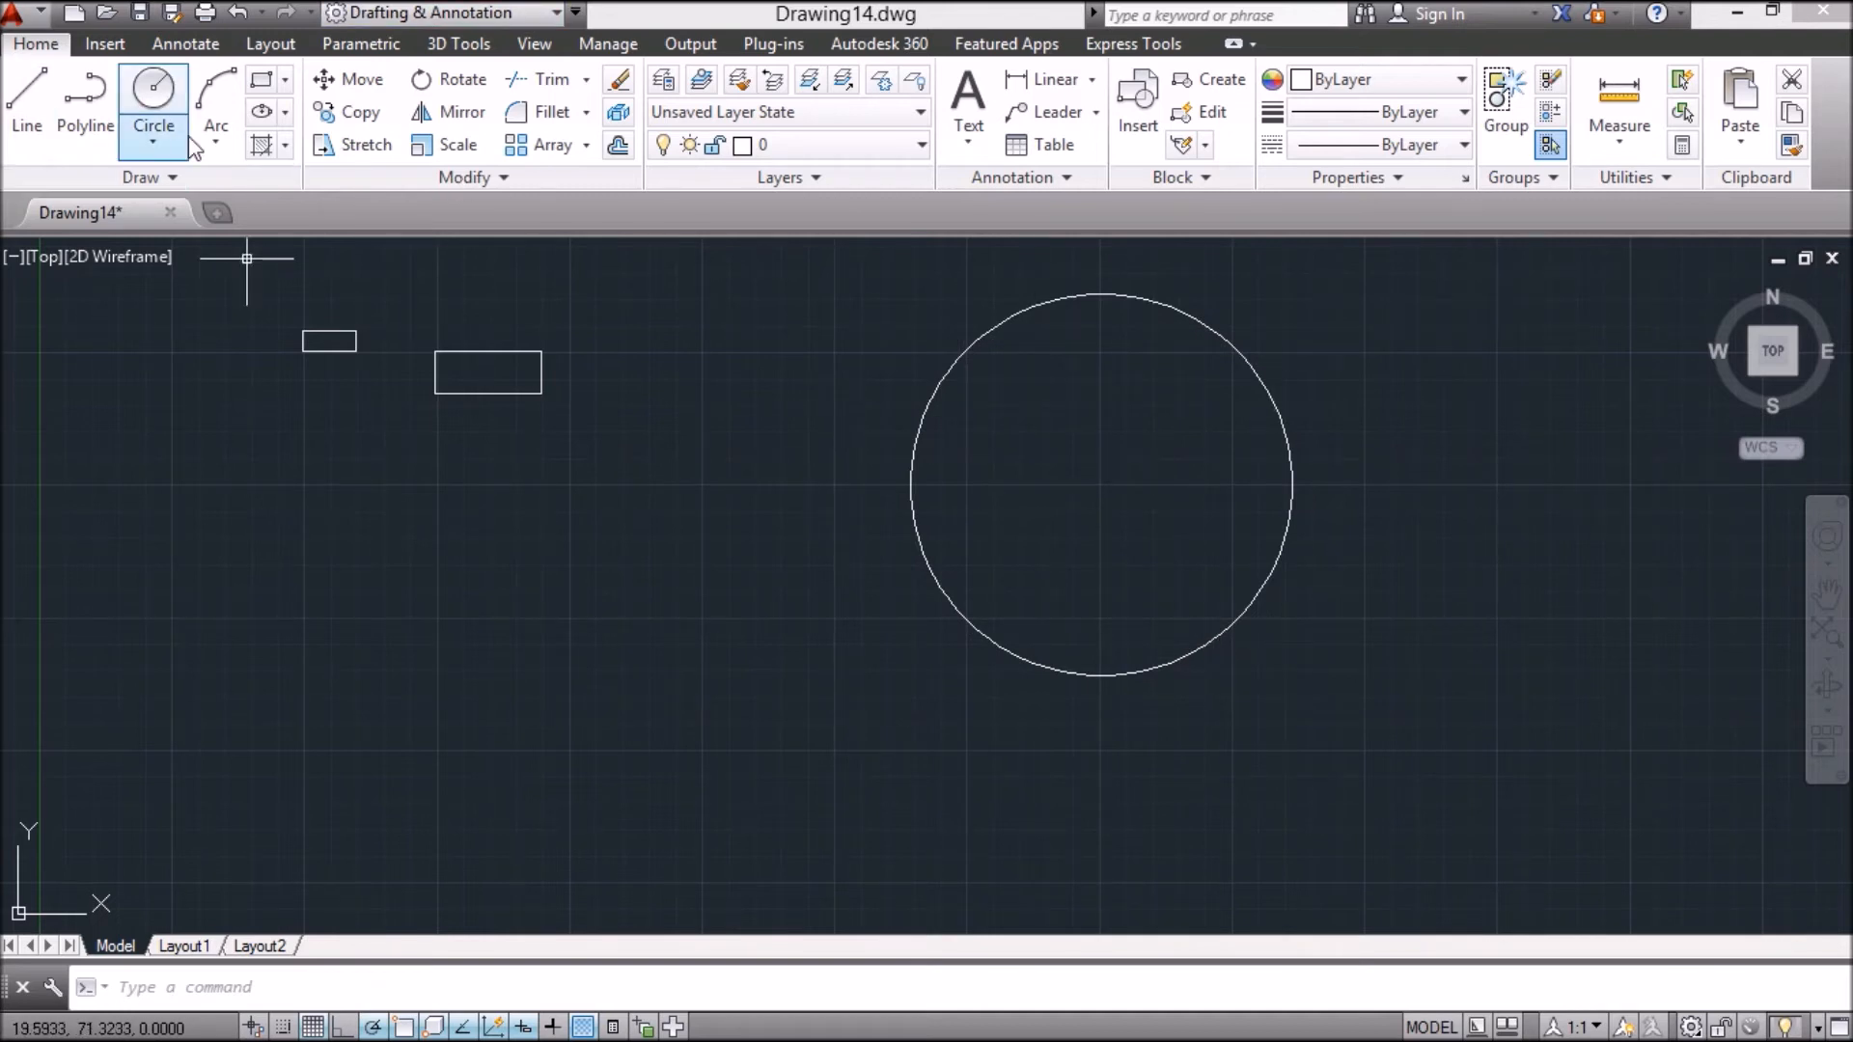
Step: Draw an eight-sided polygon at the circle's centre, inscribed in circle with radius 18
{"action": "type", "text": "poly"}
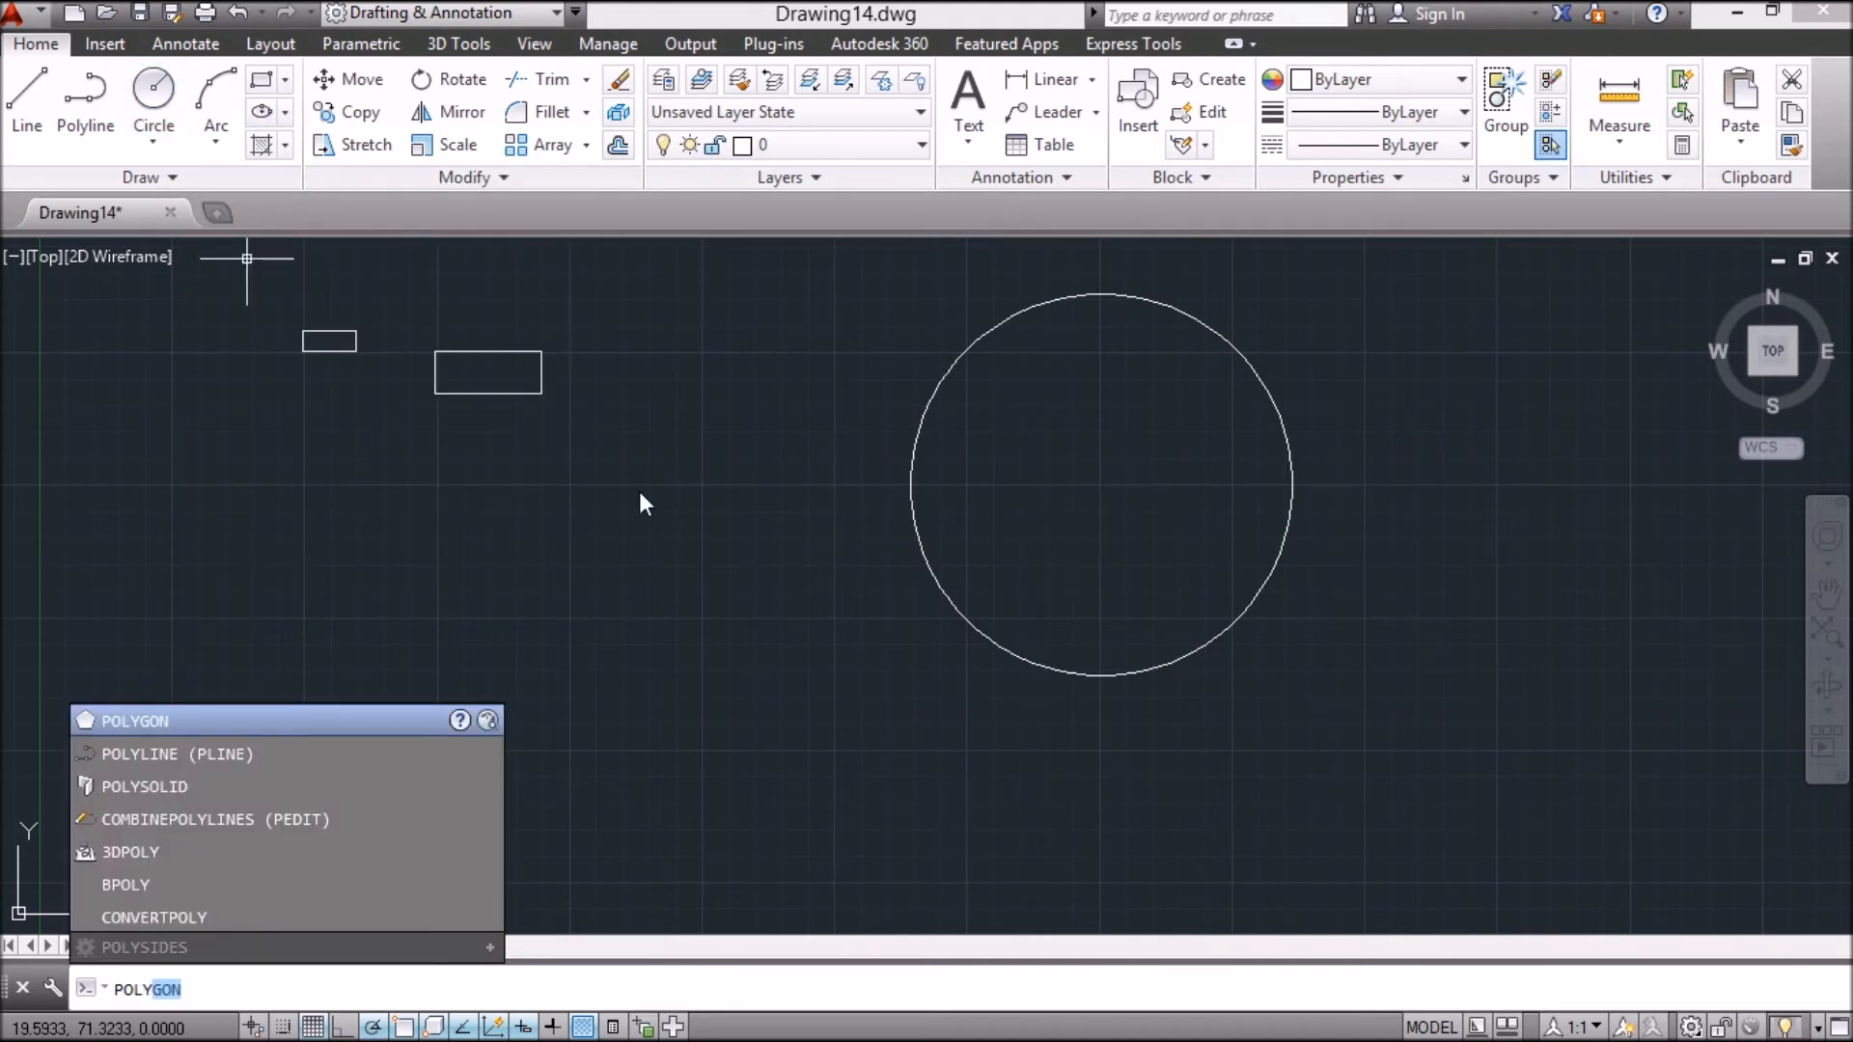
{"action": "key", "text": "Return"}
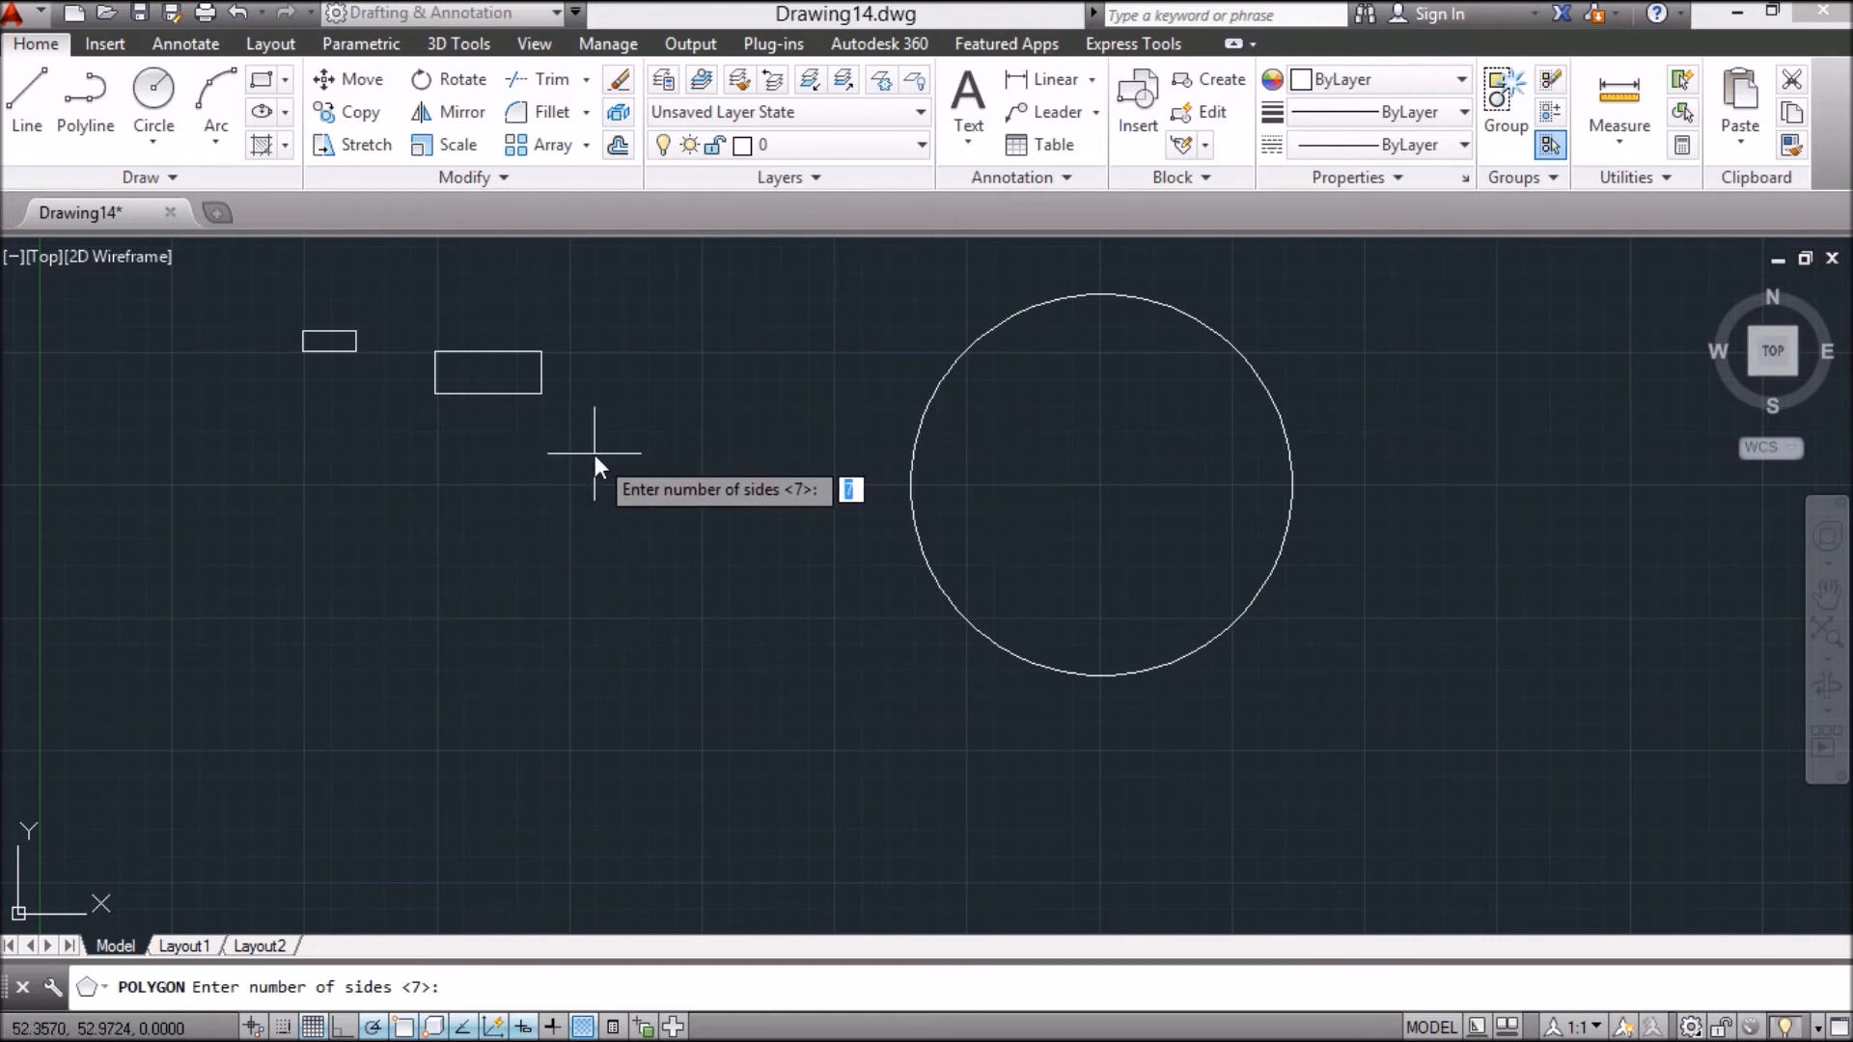
{"action": "key", "text": "Return"}
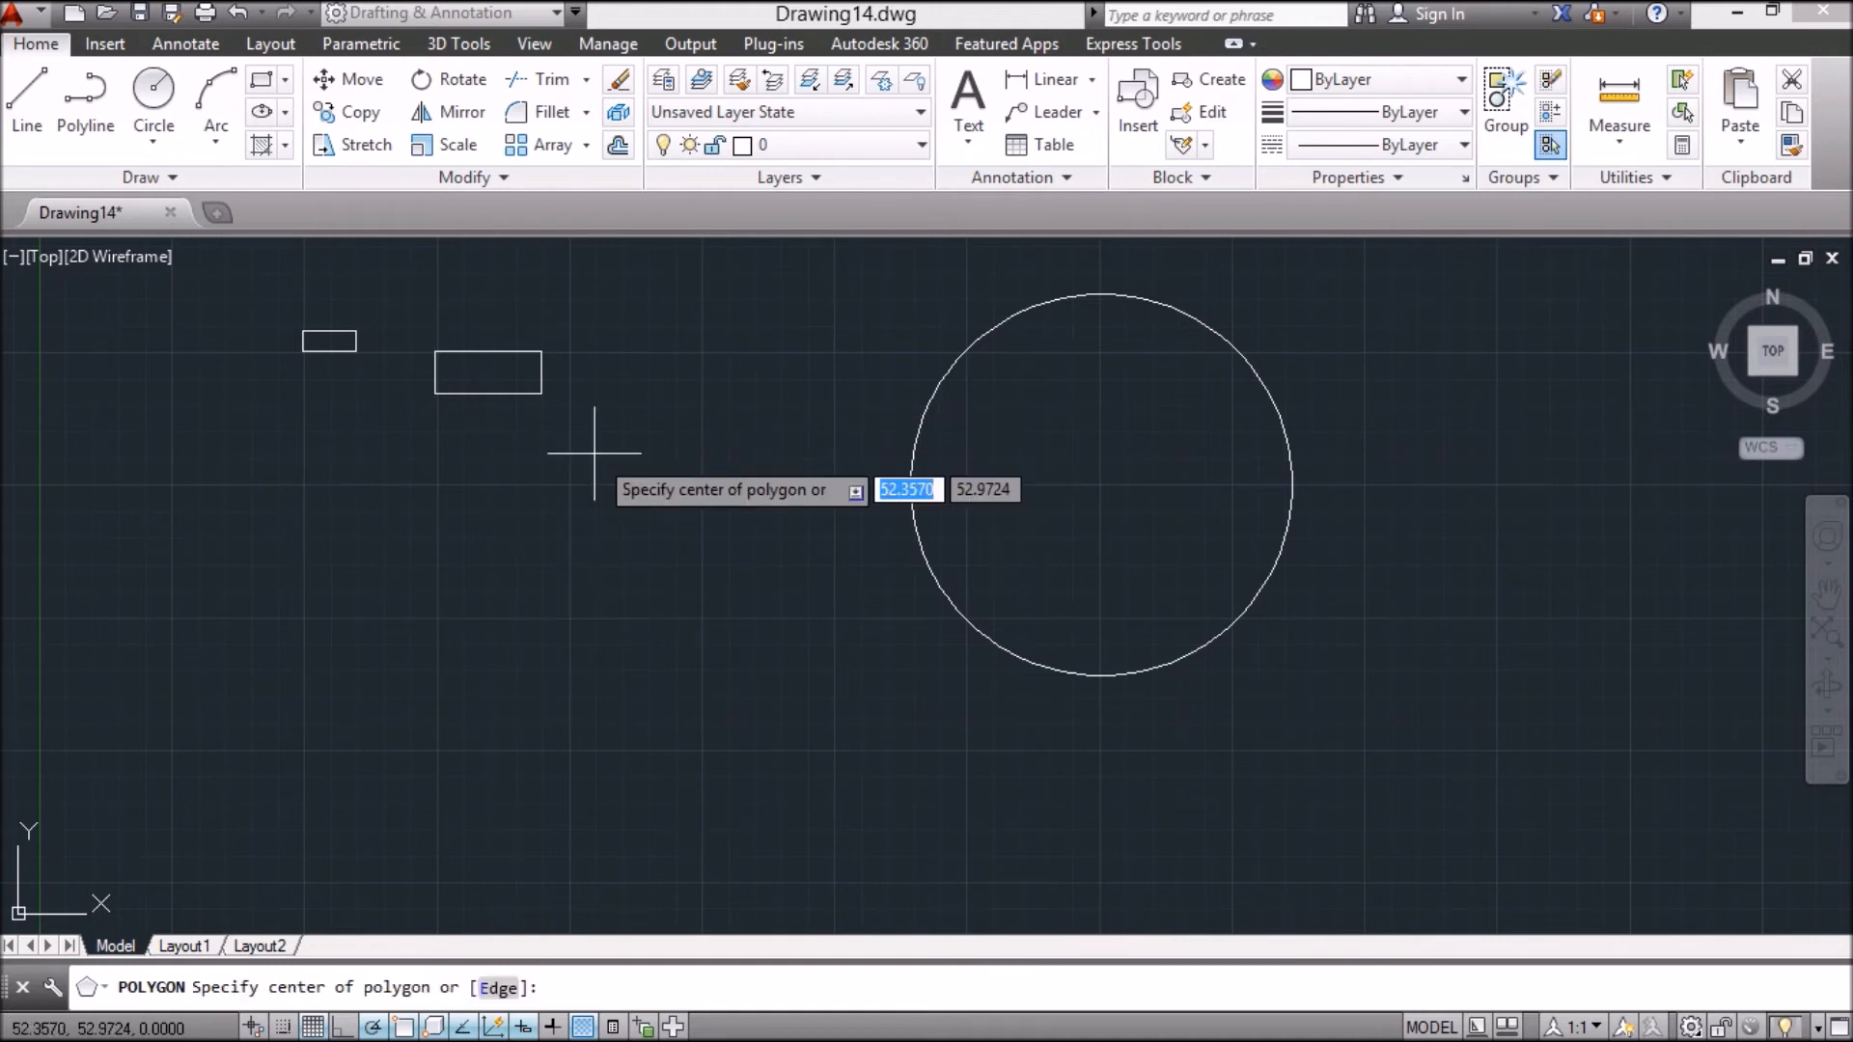
{"action": "left_click", "coordinate": [1101, 485]}
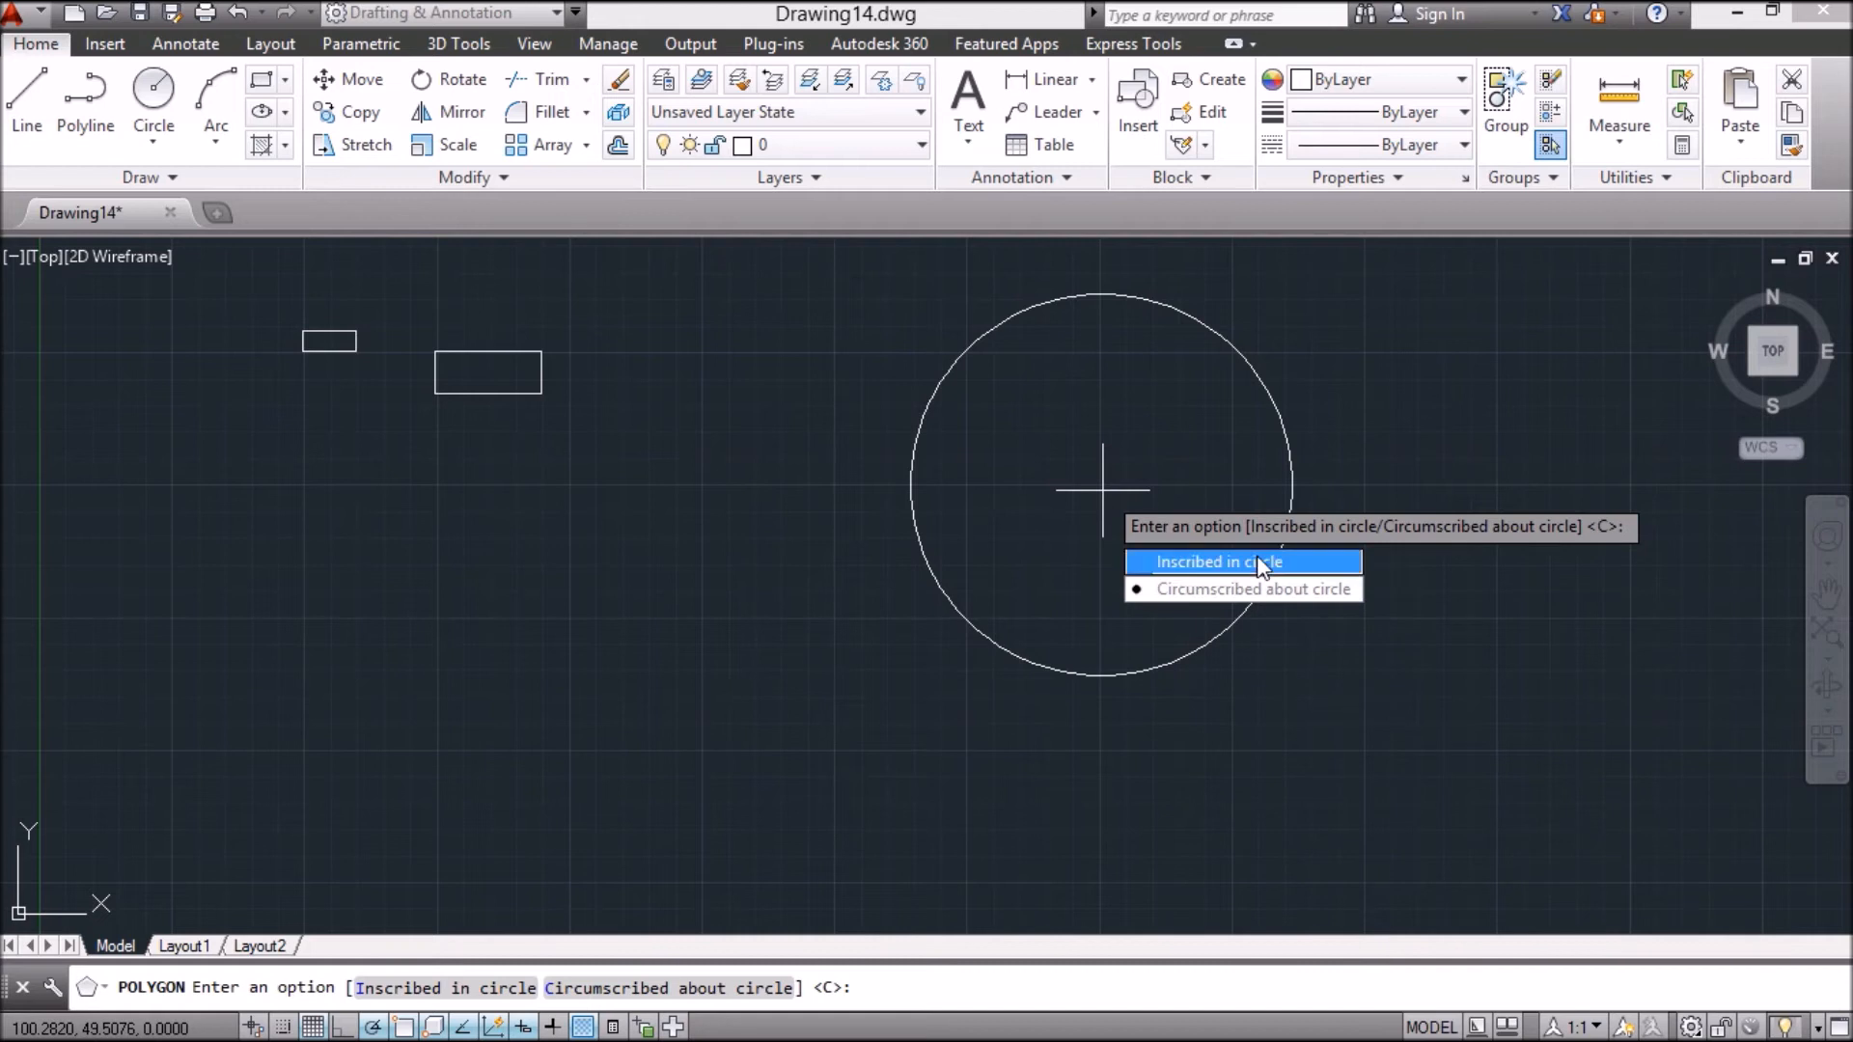
{"action": "type", "text": "i"}
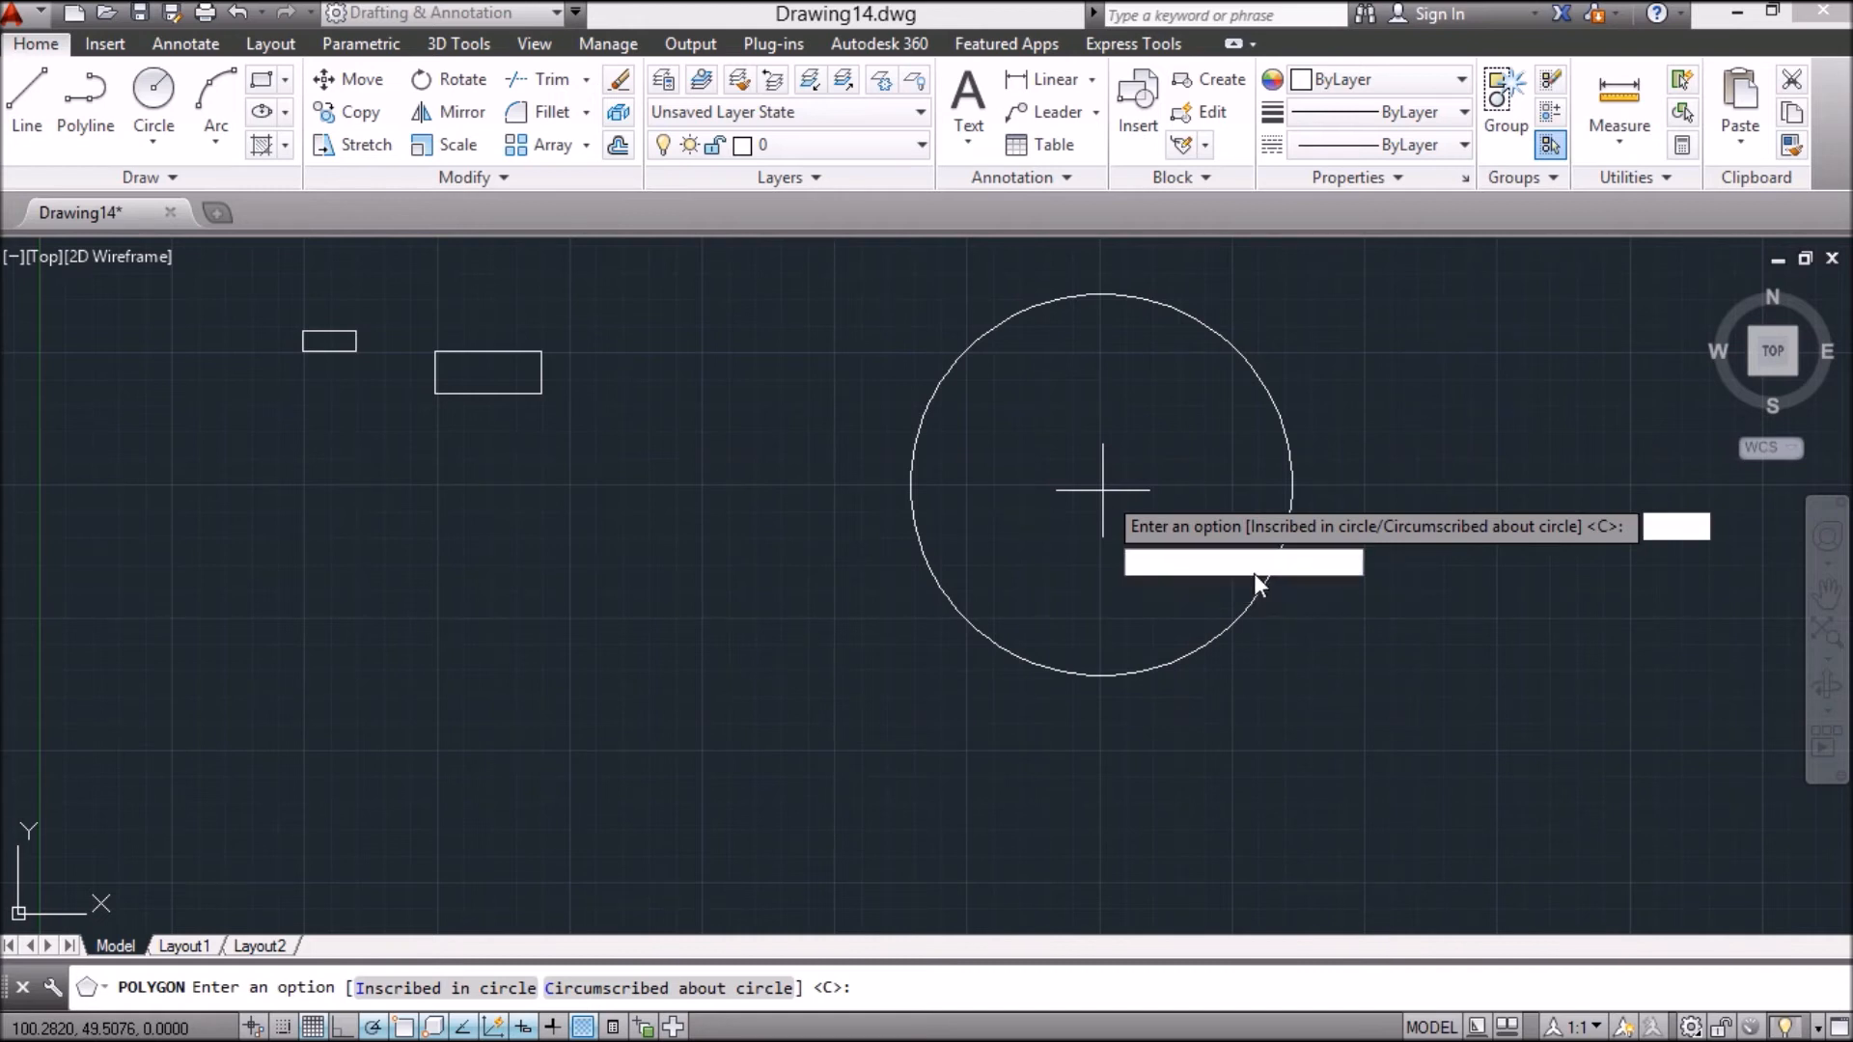
{"action": "key", "text": "Return"}
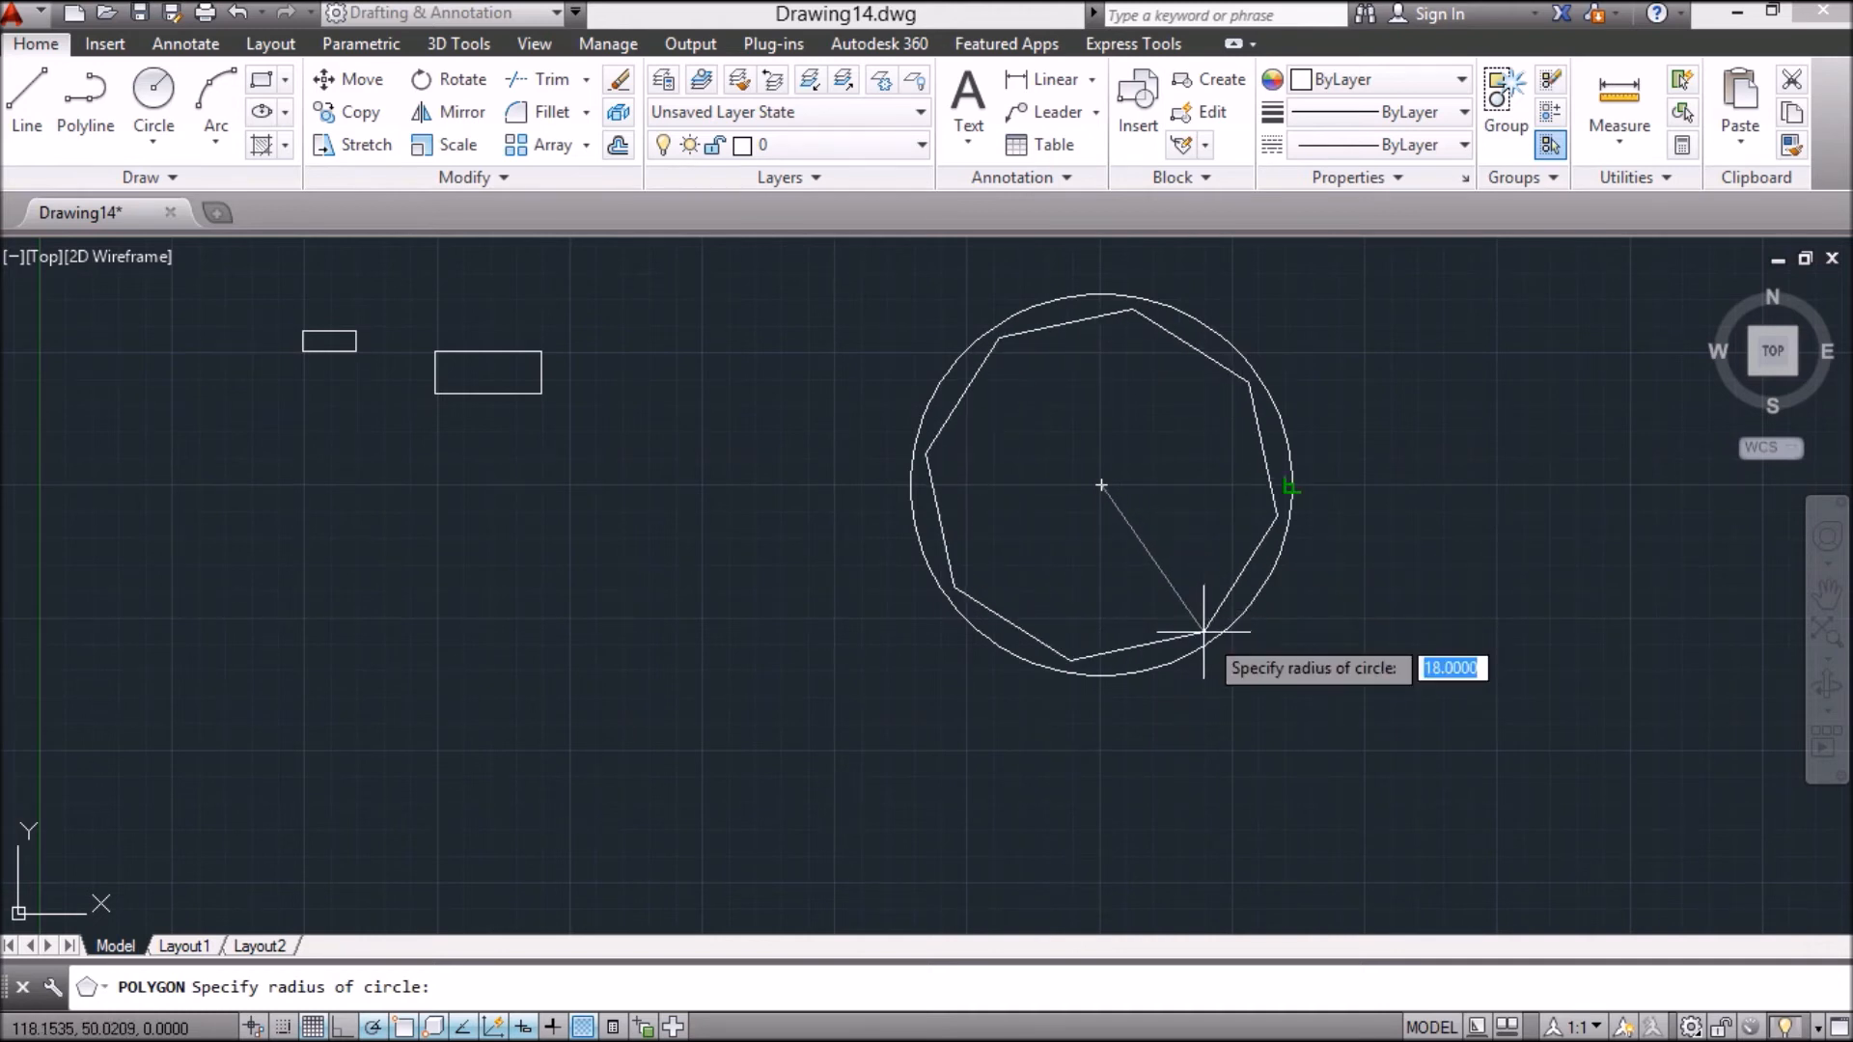
{"action": "type", "text": "18"}
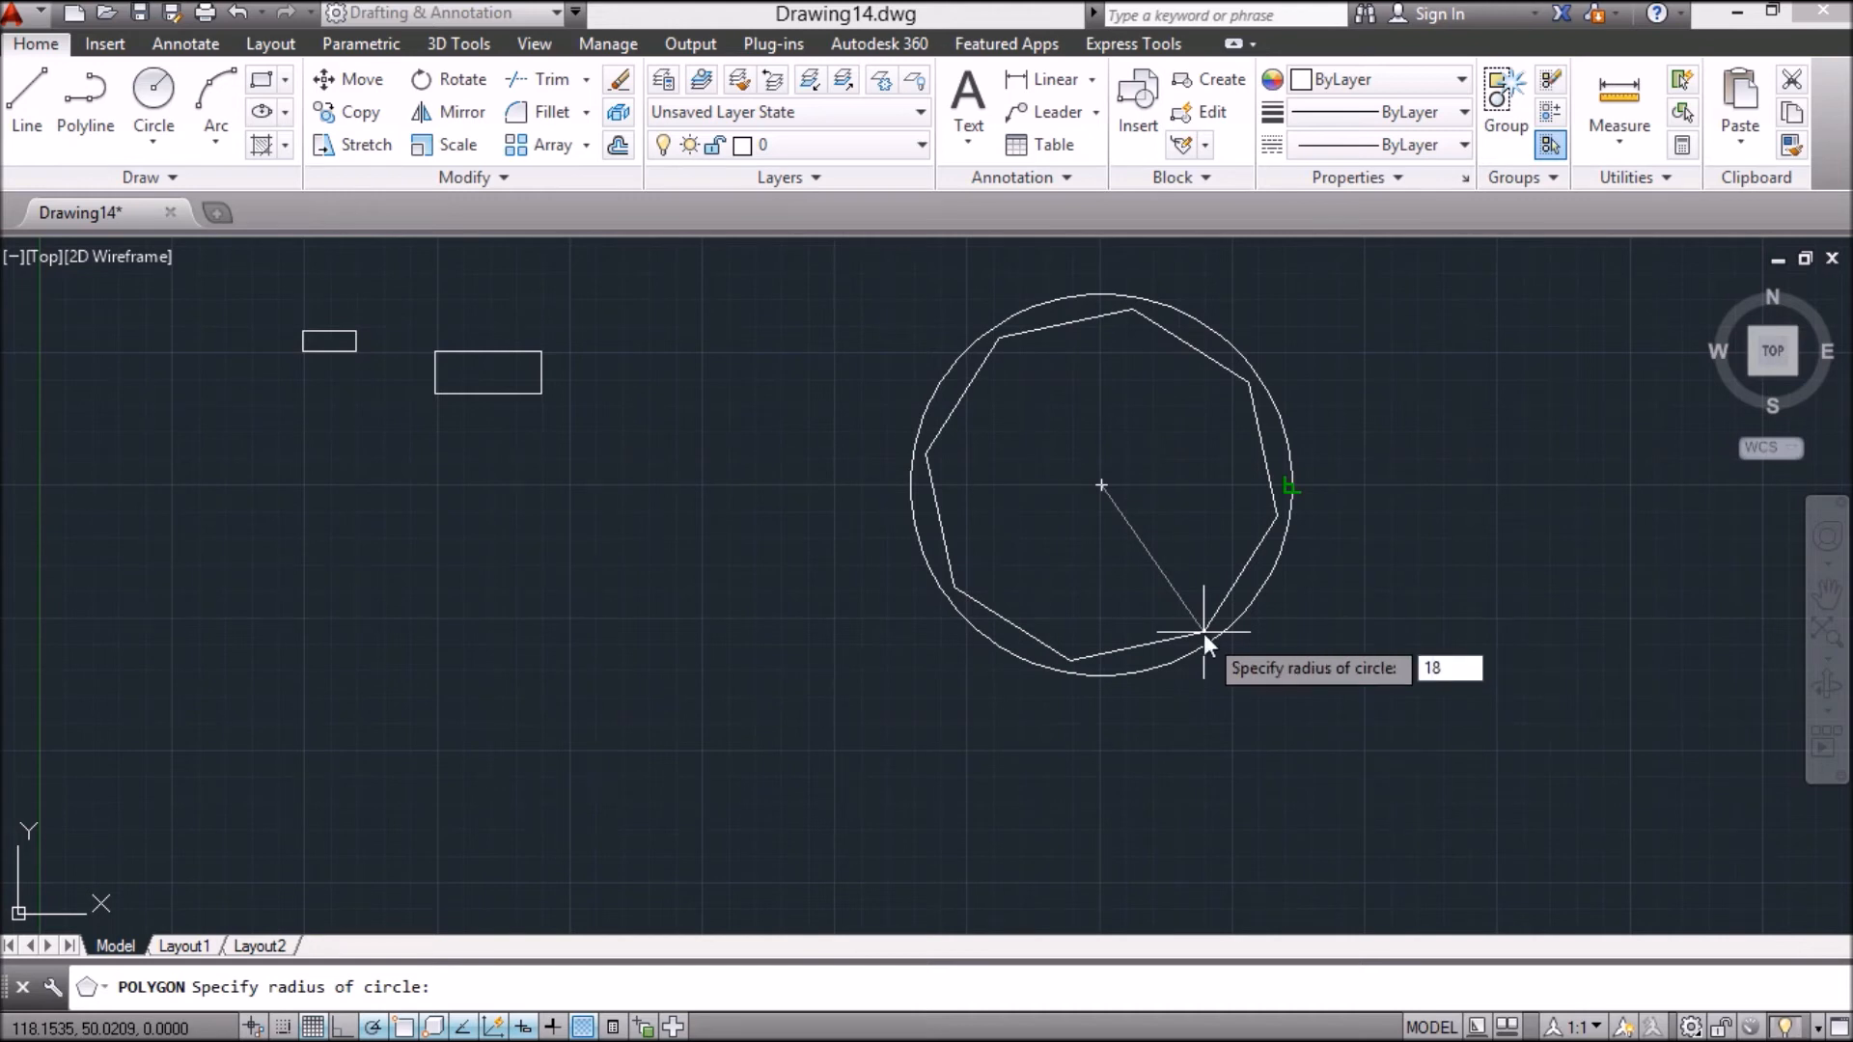
{"action": "key", "text": "Return"}
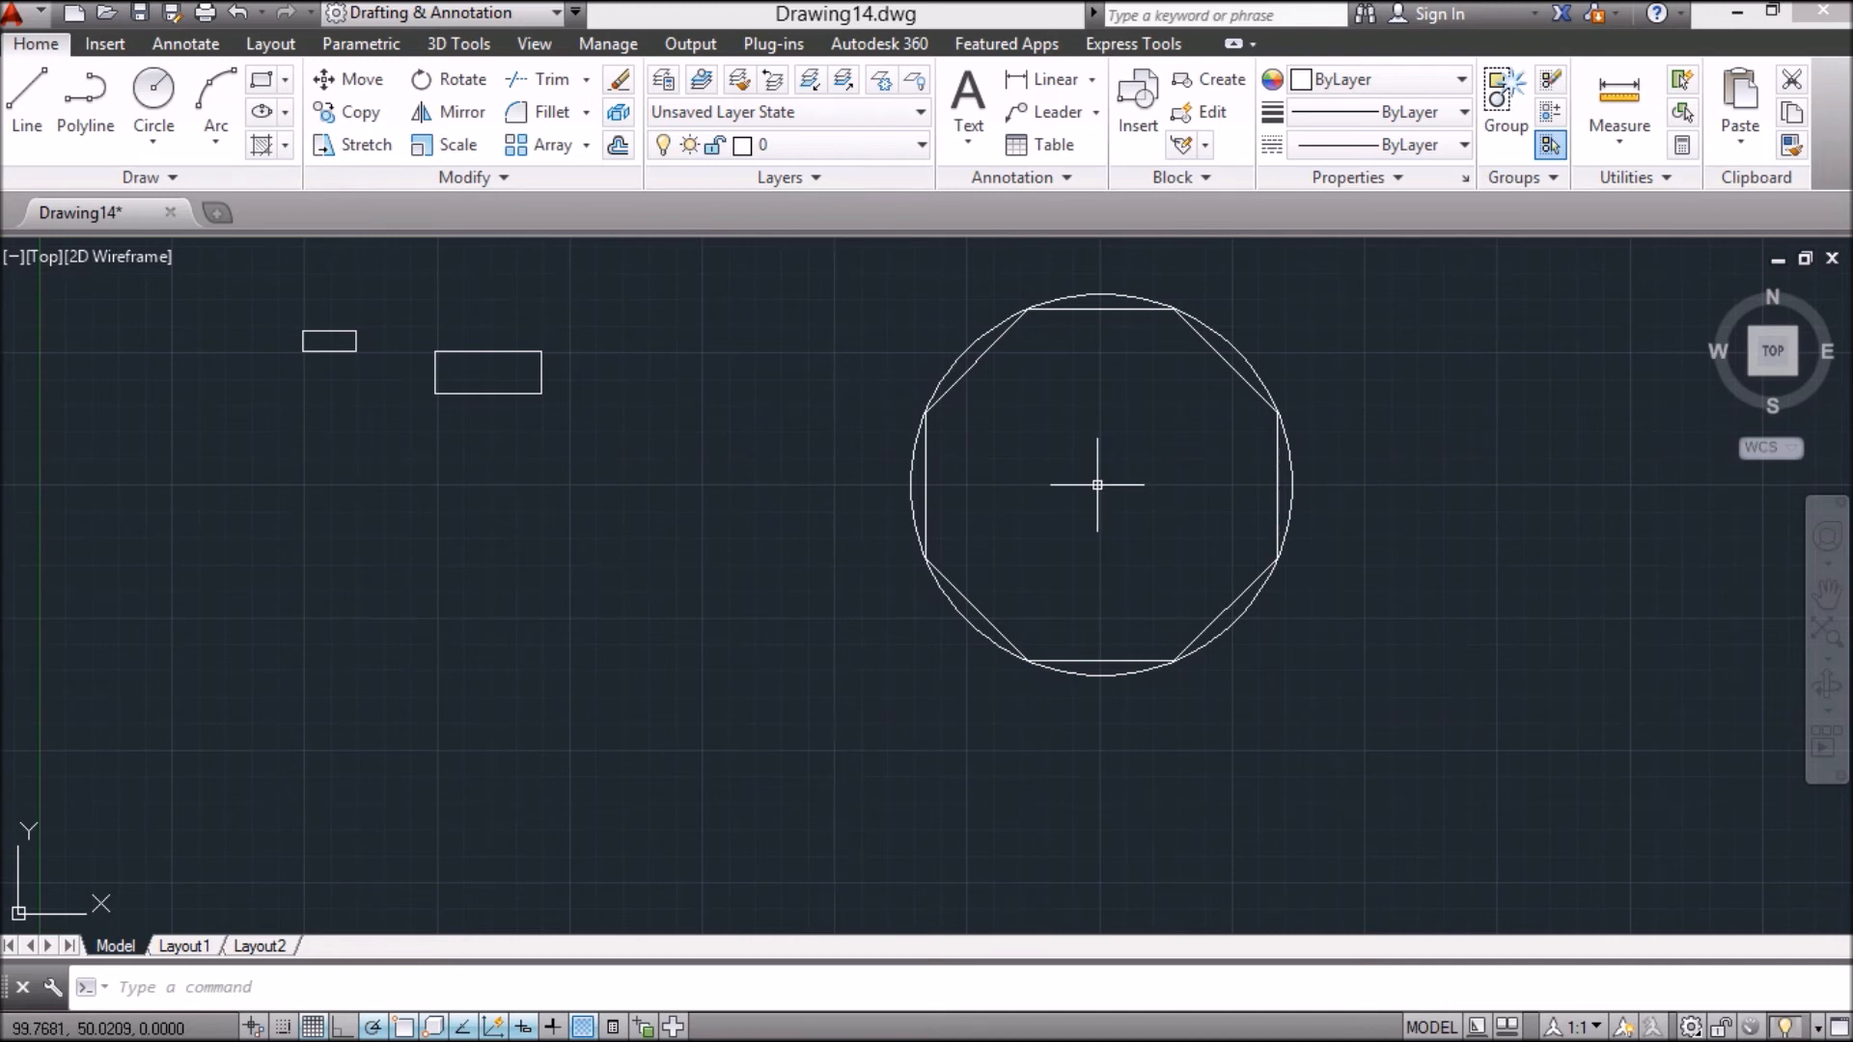
Step: Draw an eight-sided polygon centred on the circle, circumscribed about circle with radius 18
{"action": "type", "text": "poly"}
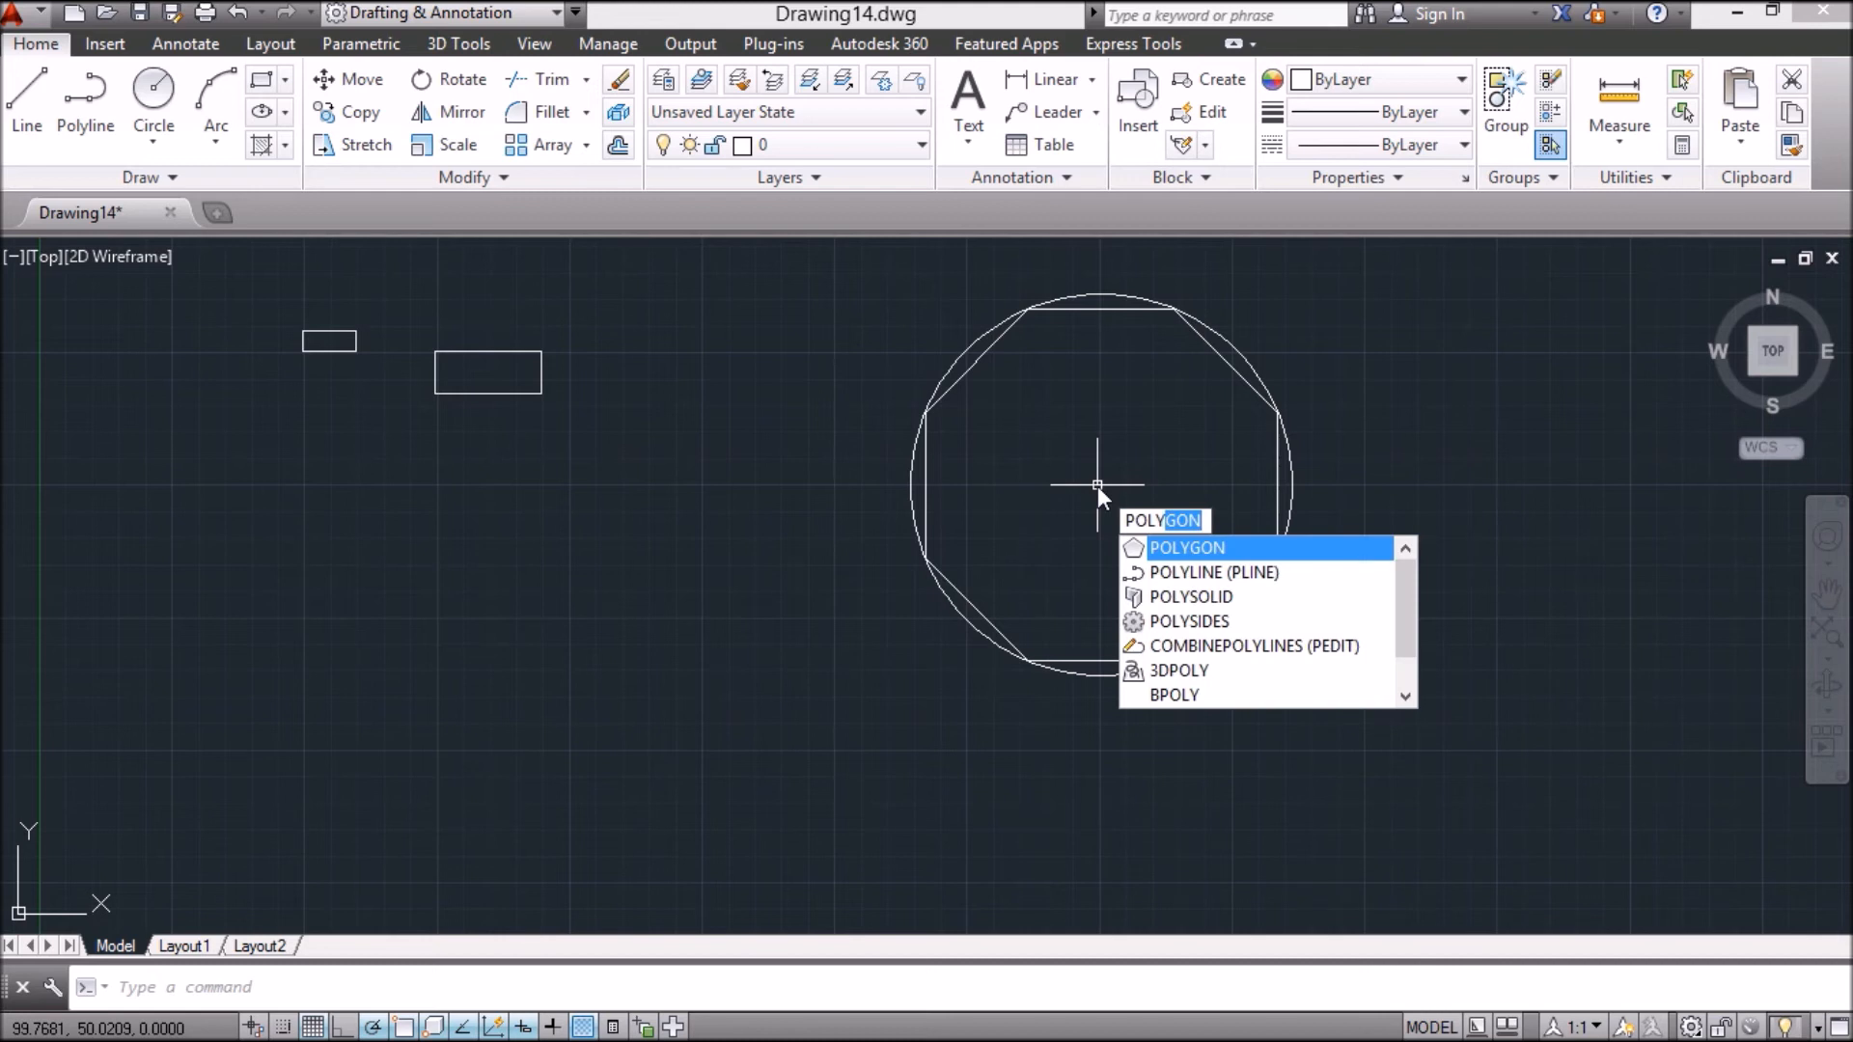
{"action": "key", "text": "Return"}
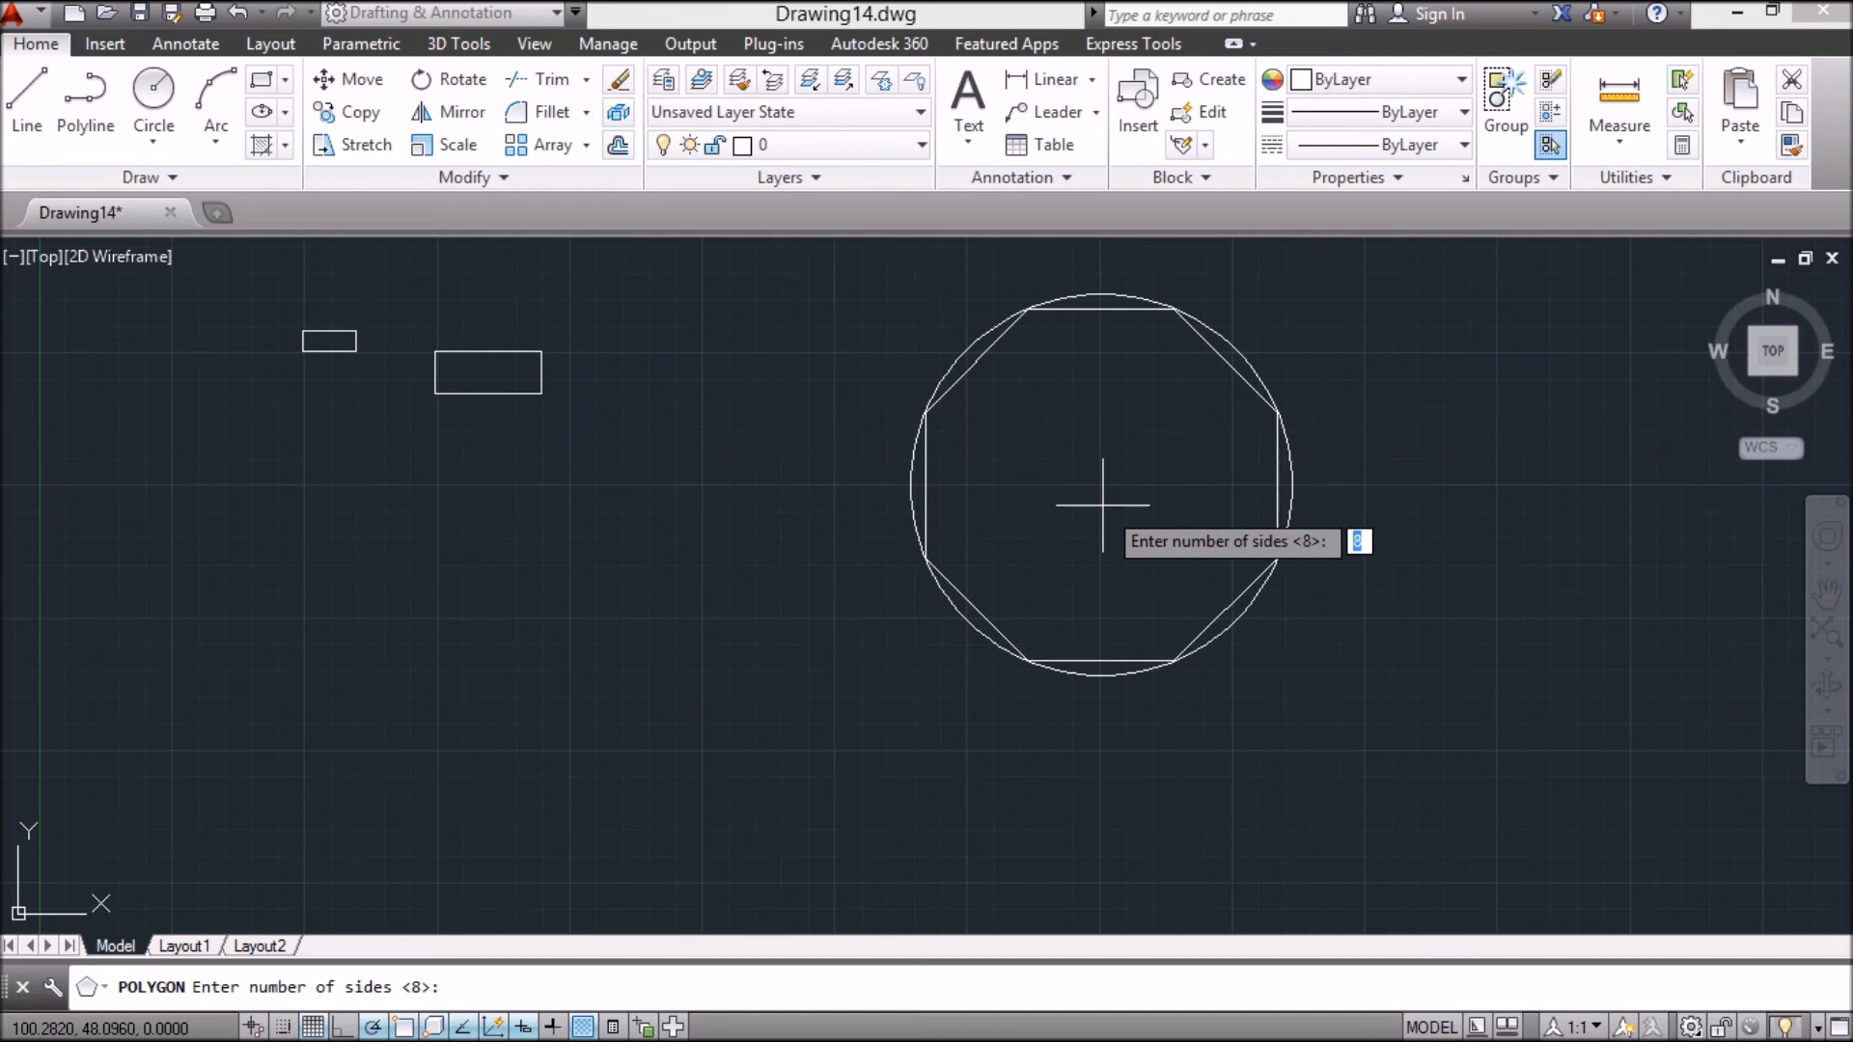
{"action": "key", "text": "Return"}
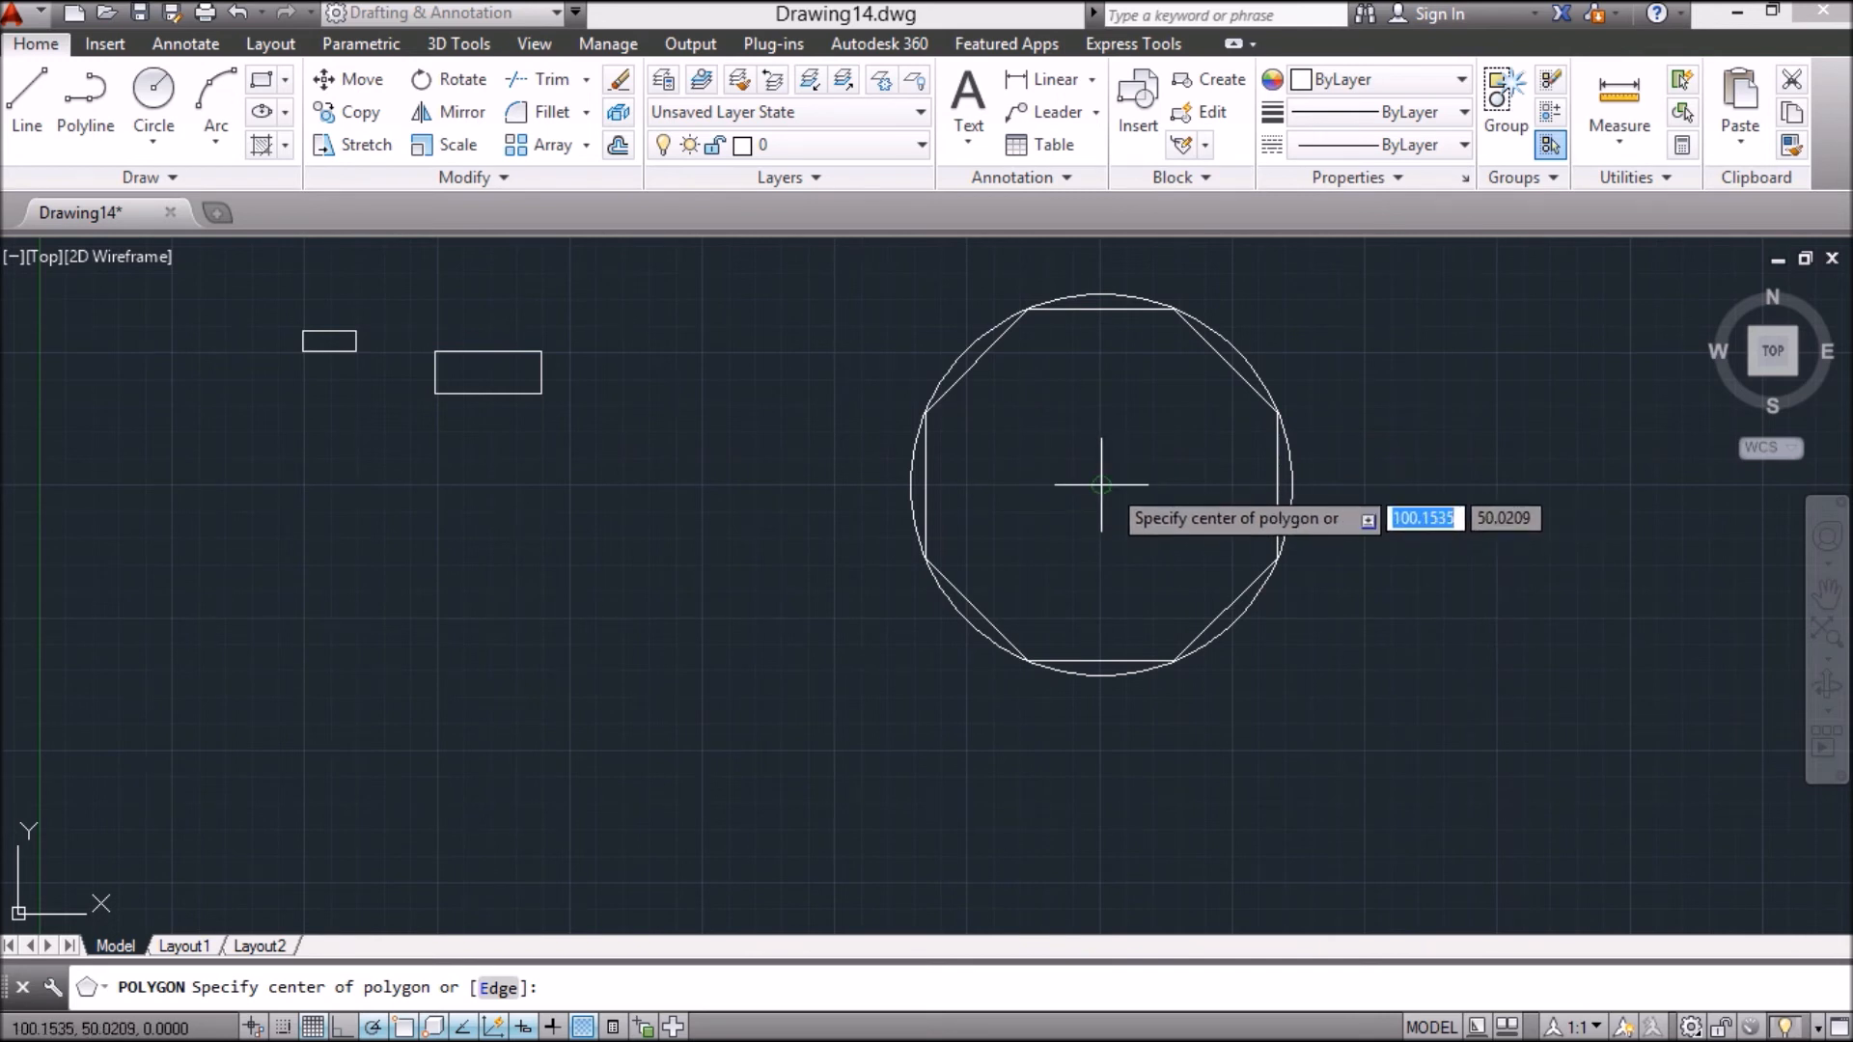
{"action": "left_click", "coordinate": [1101, 484]}
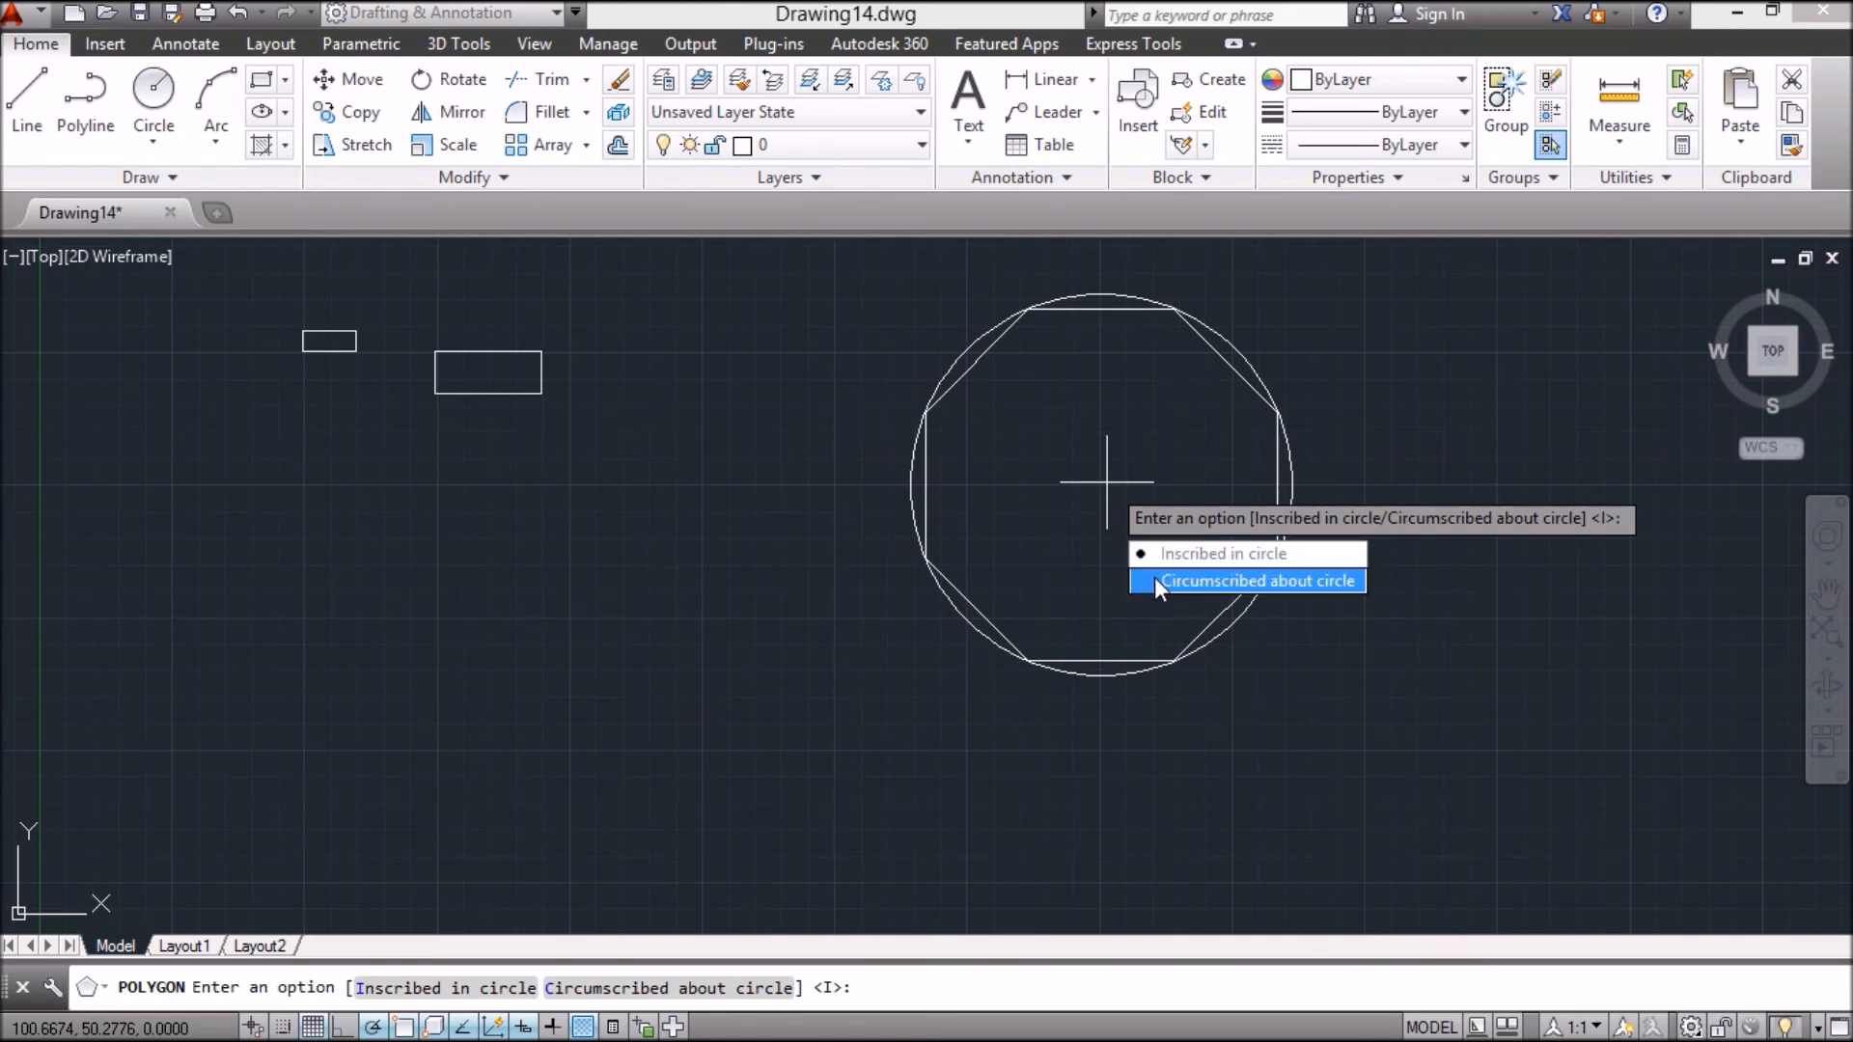
{"action": "left_click", "coordinate": [1284, 581]}
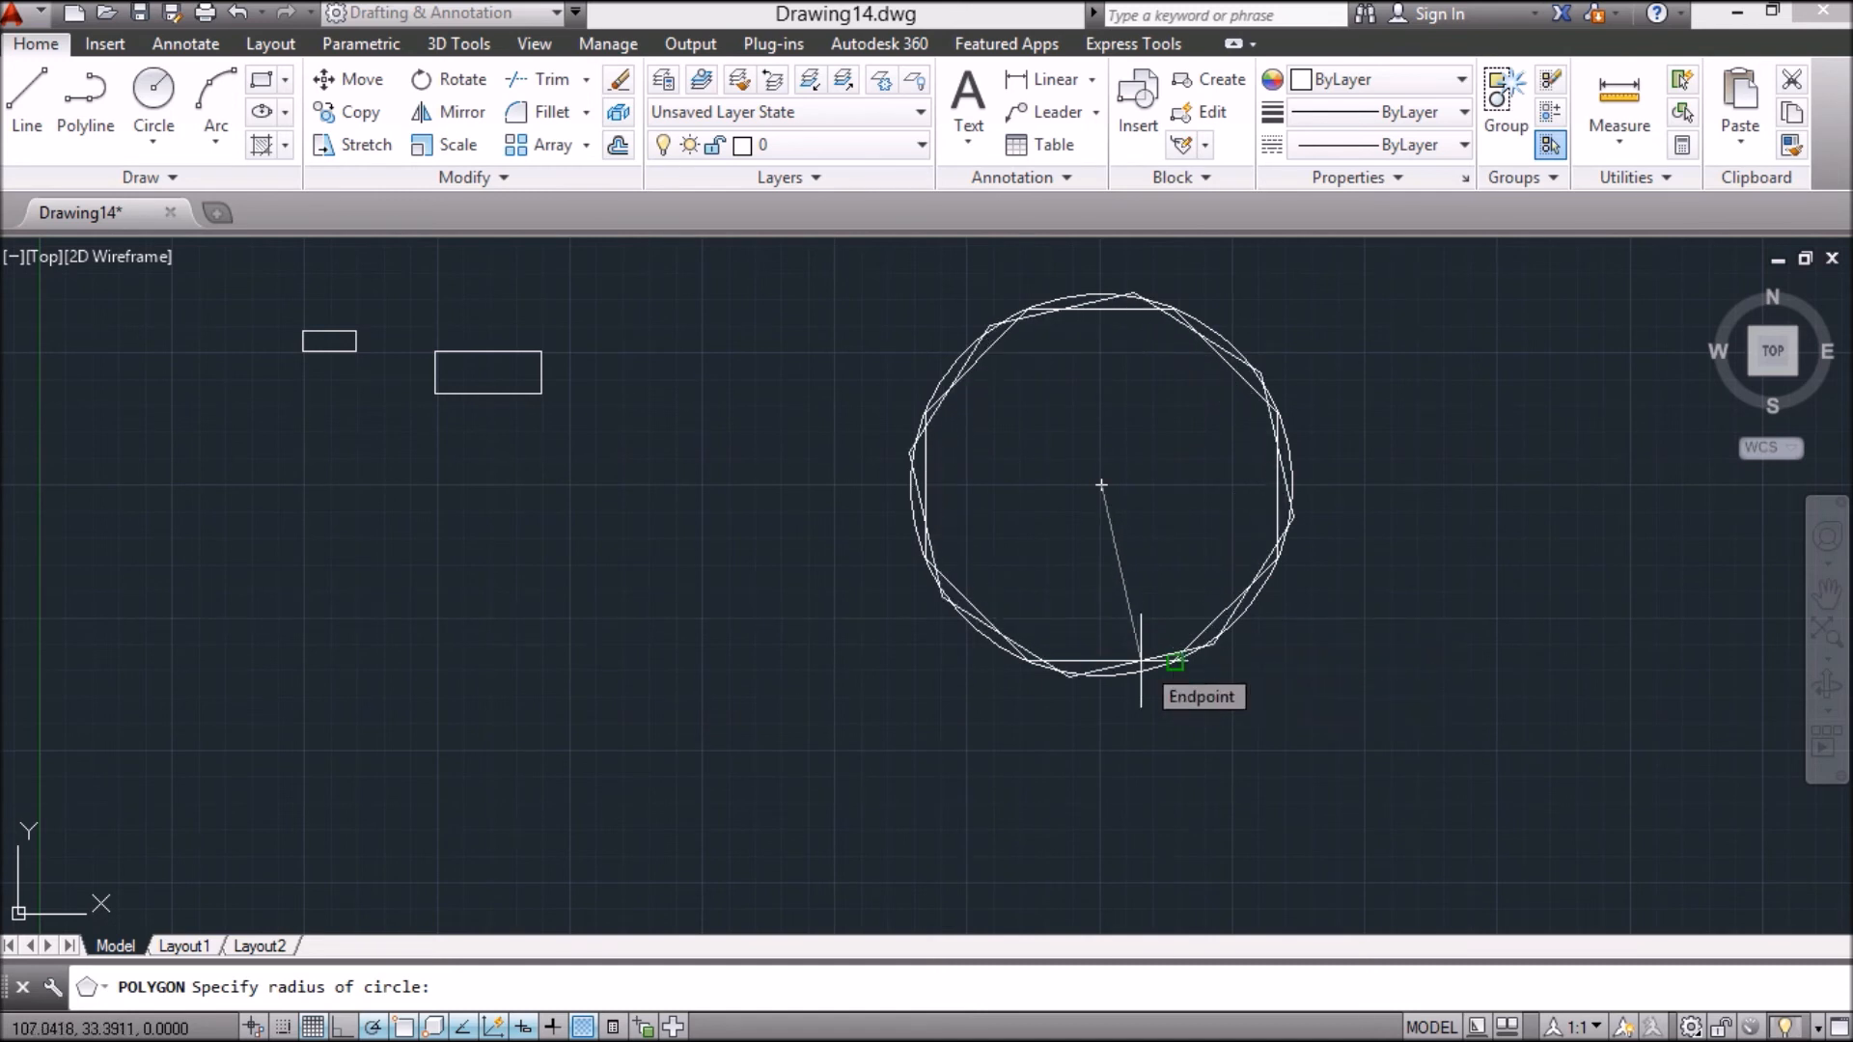
{"action": "type", "text": "18"}
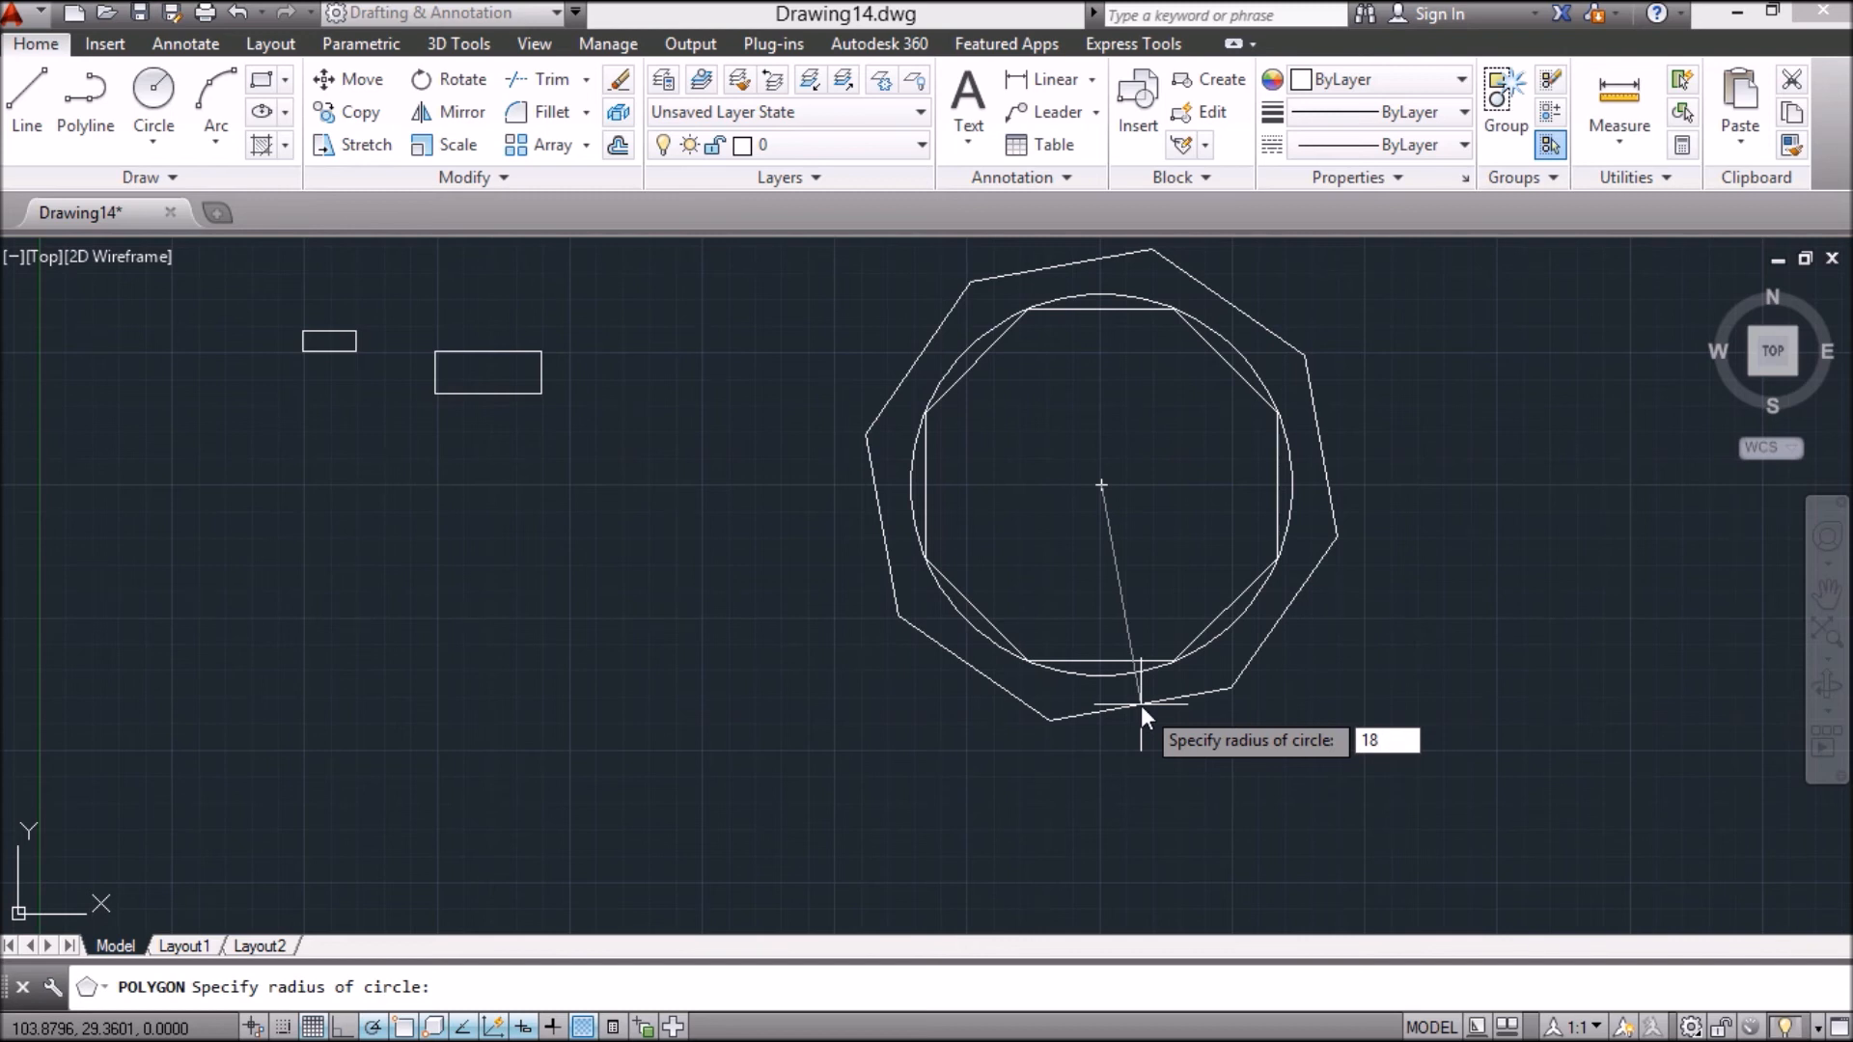
{"action": "key", "text": "Return"}
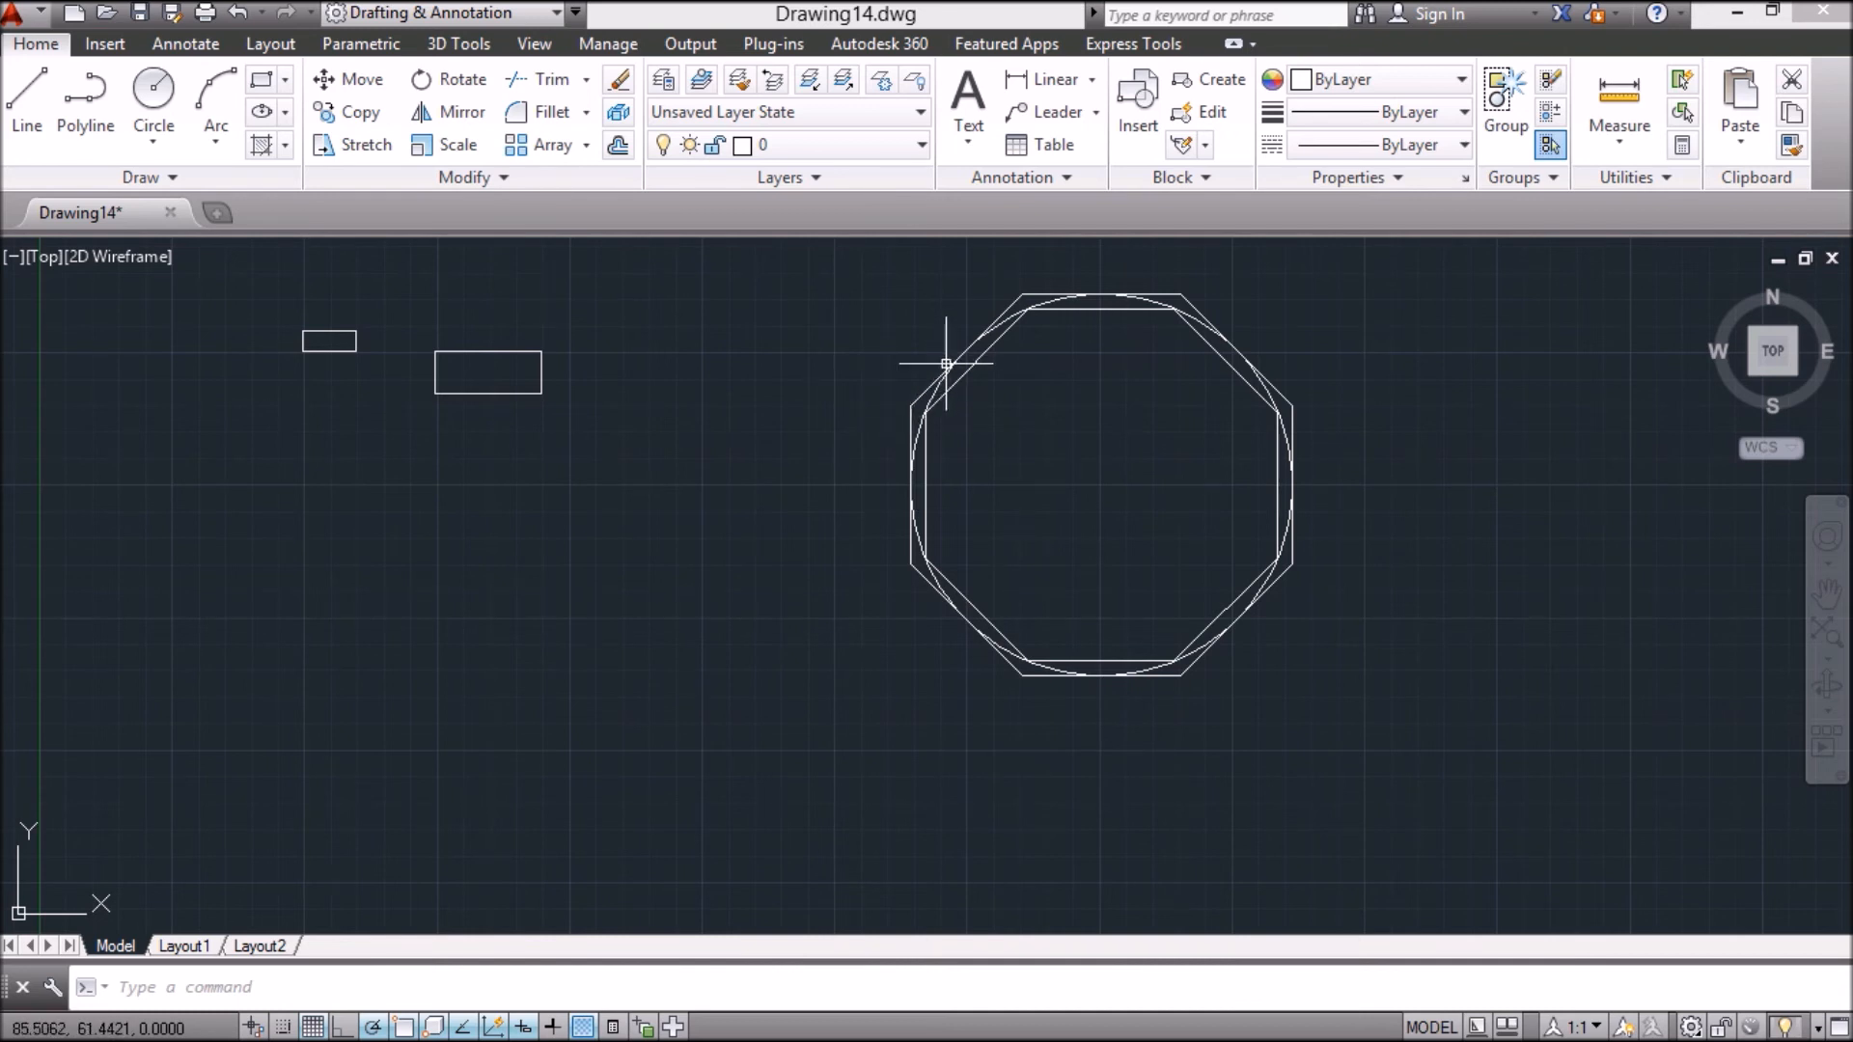
{"action": "left_click", "coordinate": [926, 396]}
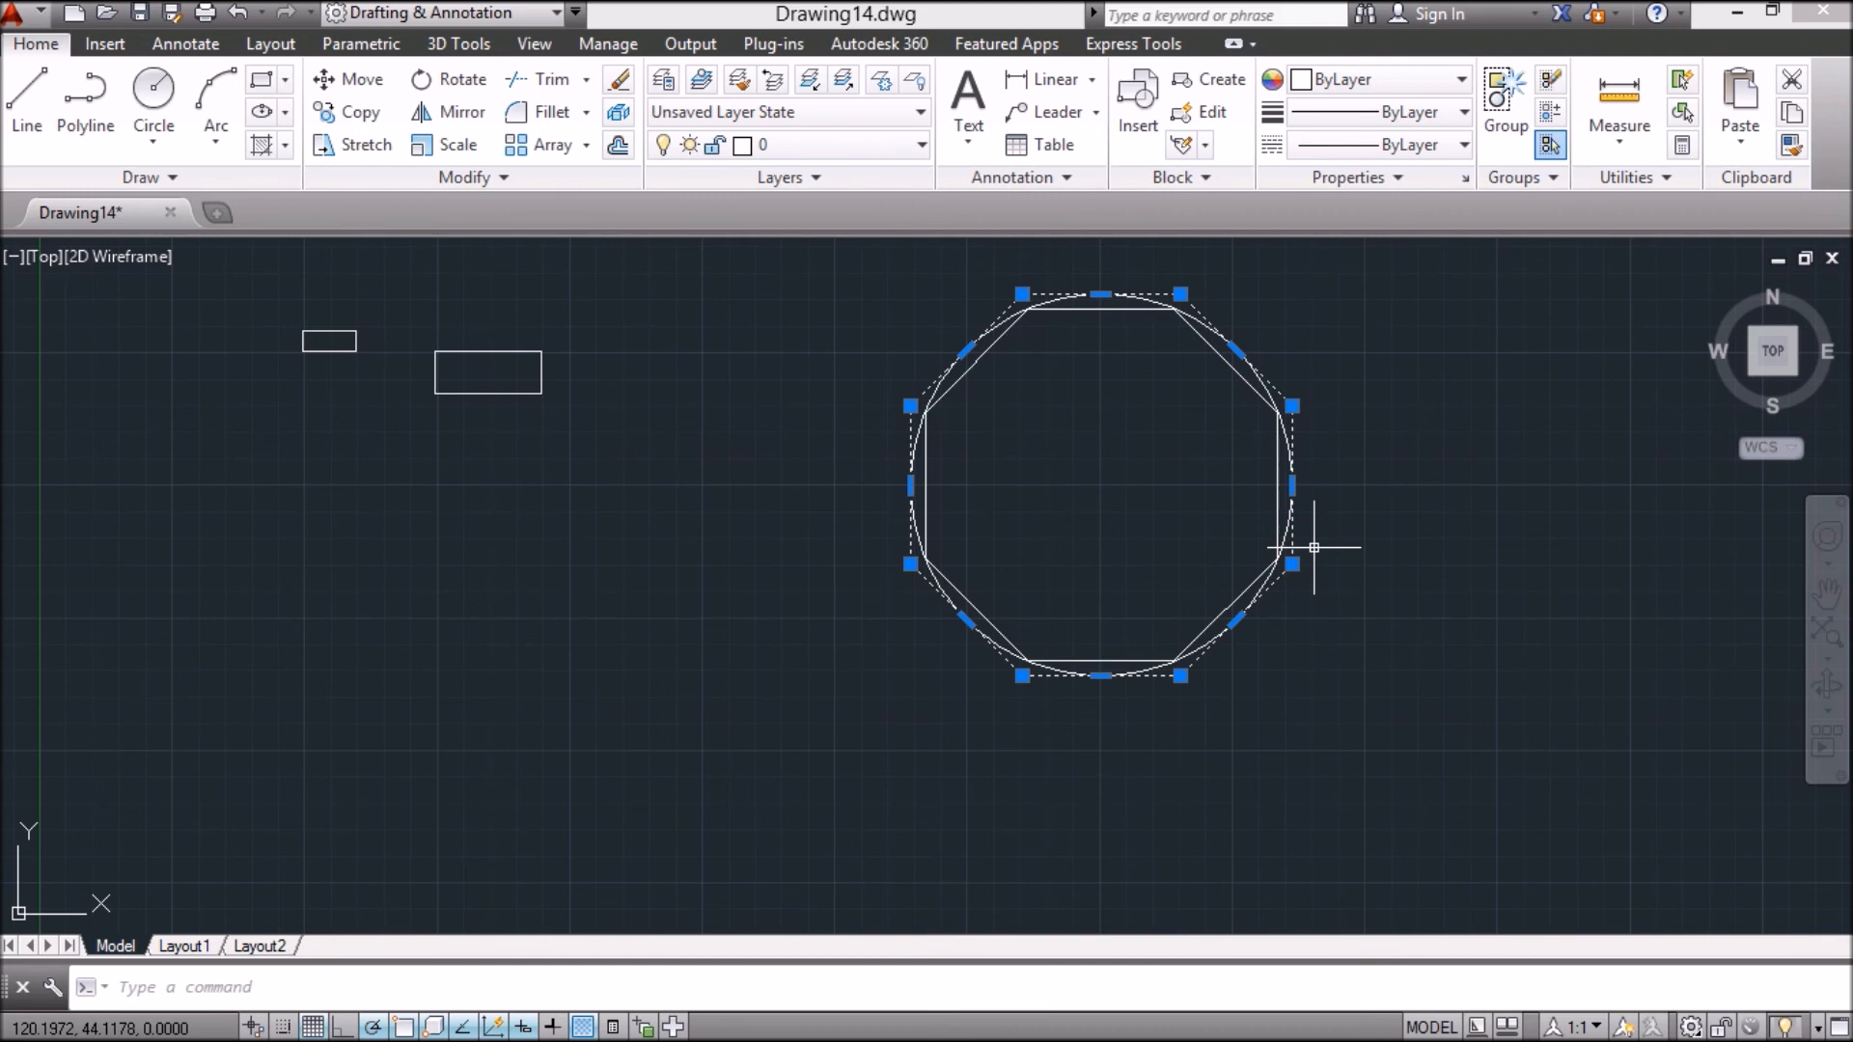
{"action": "key", "text": "Escape"}
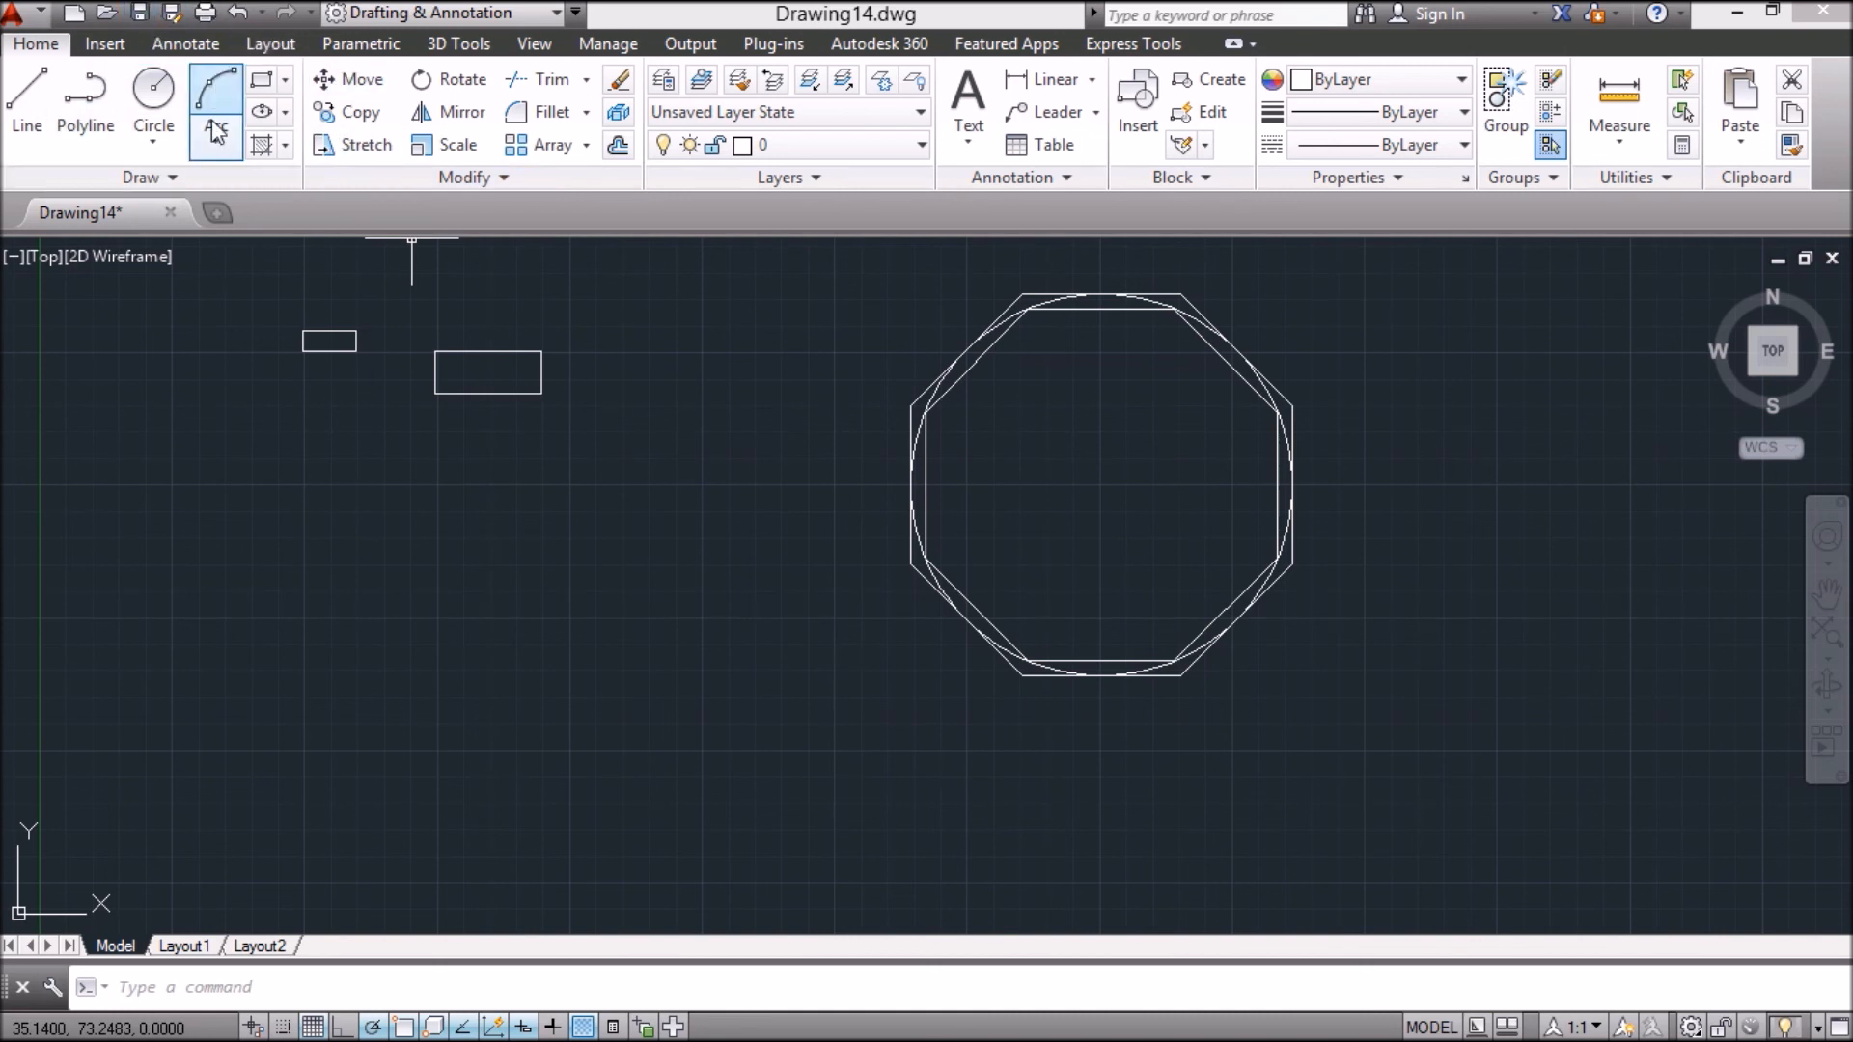
{"action": "left_click", "coordinate": [287, 81]}
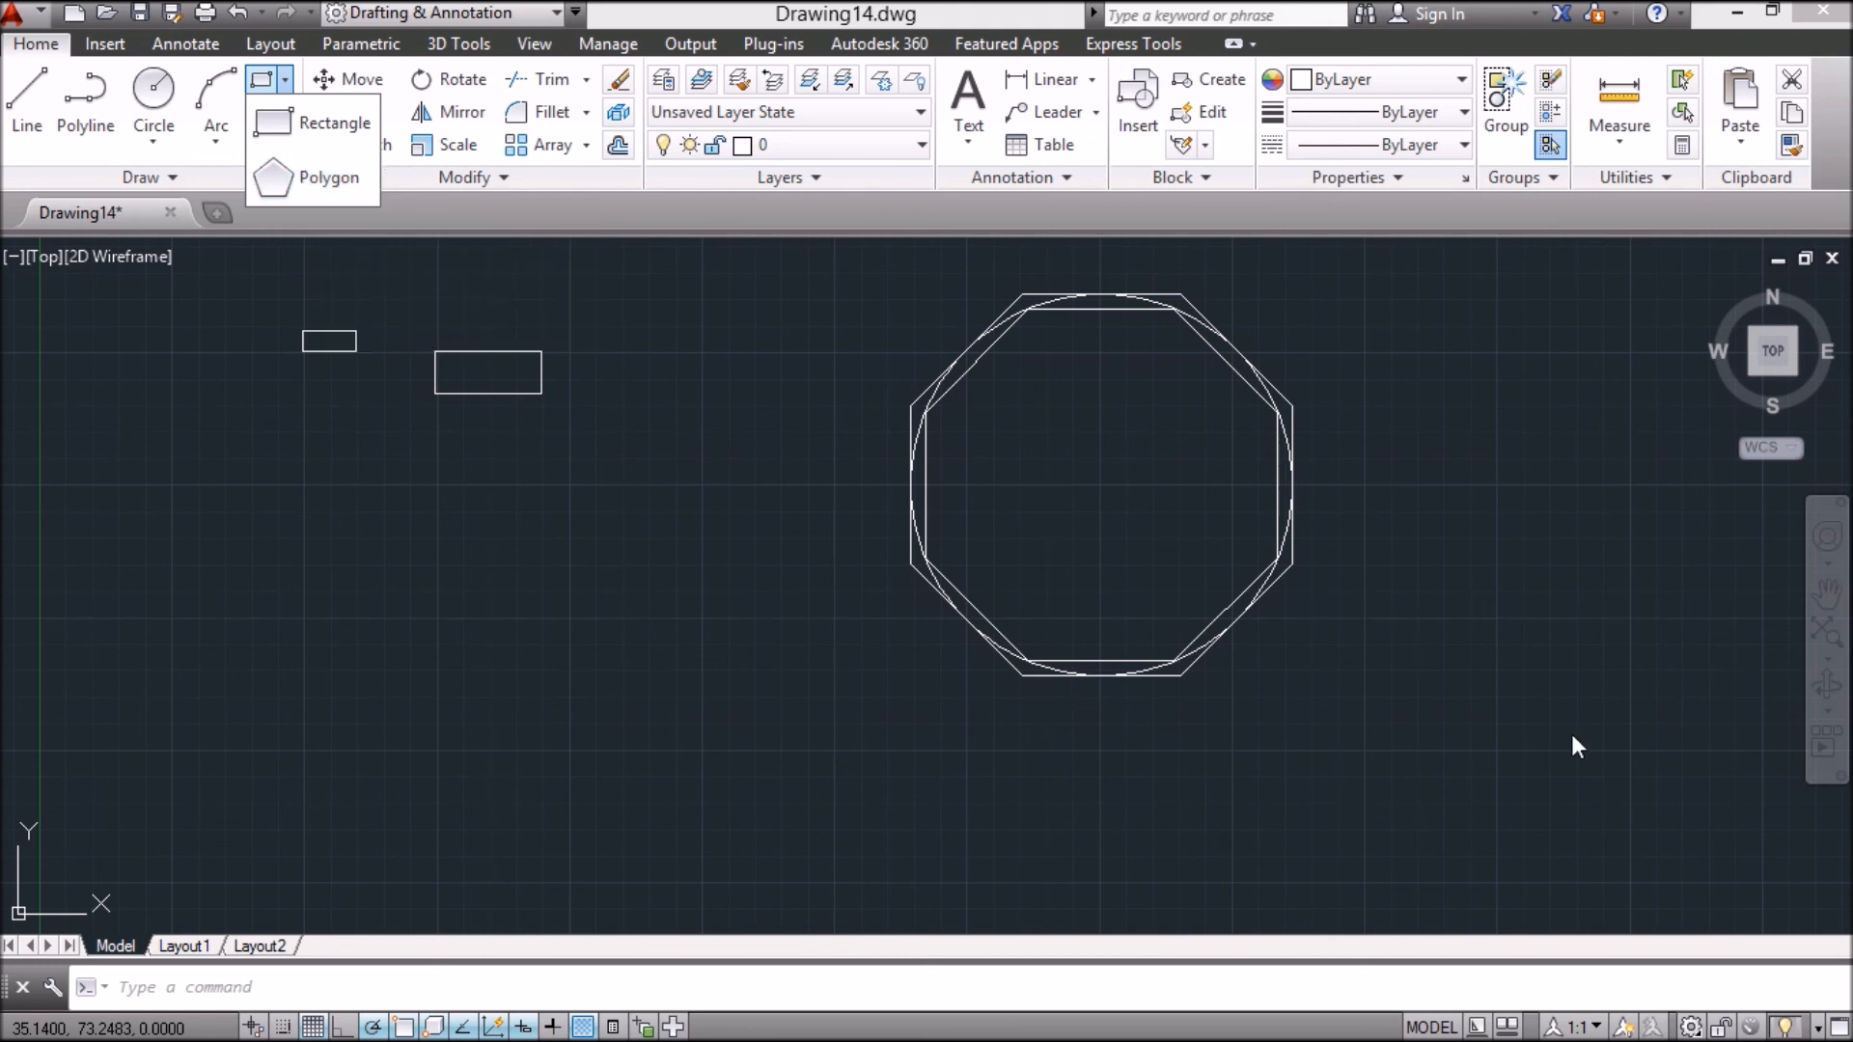
{"action": "left_click", "coordinate": [1478, 726]}
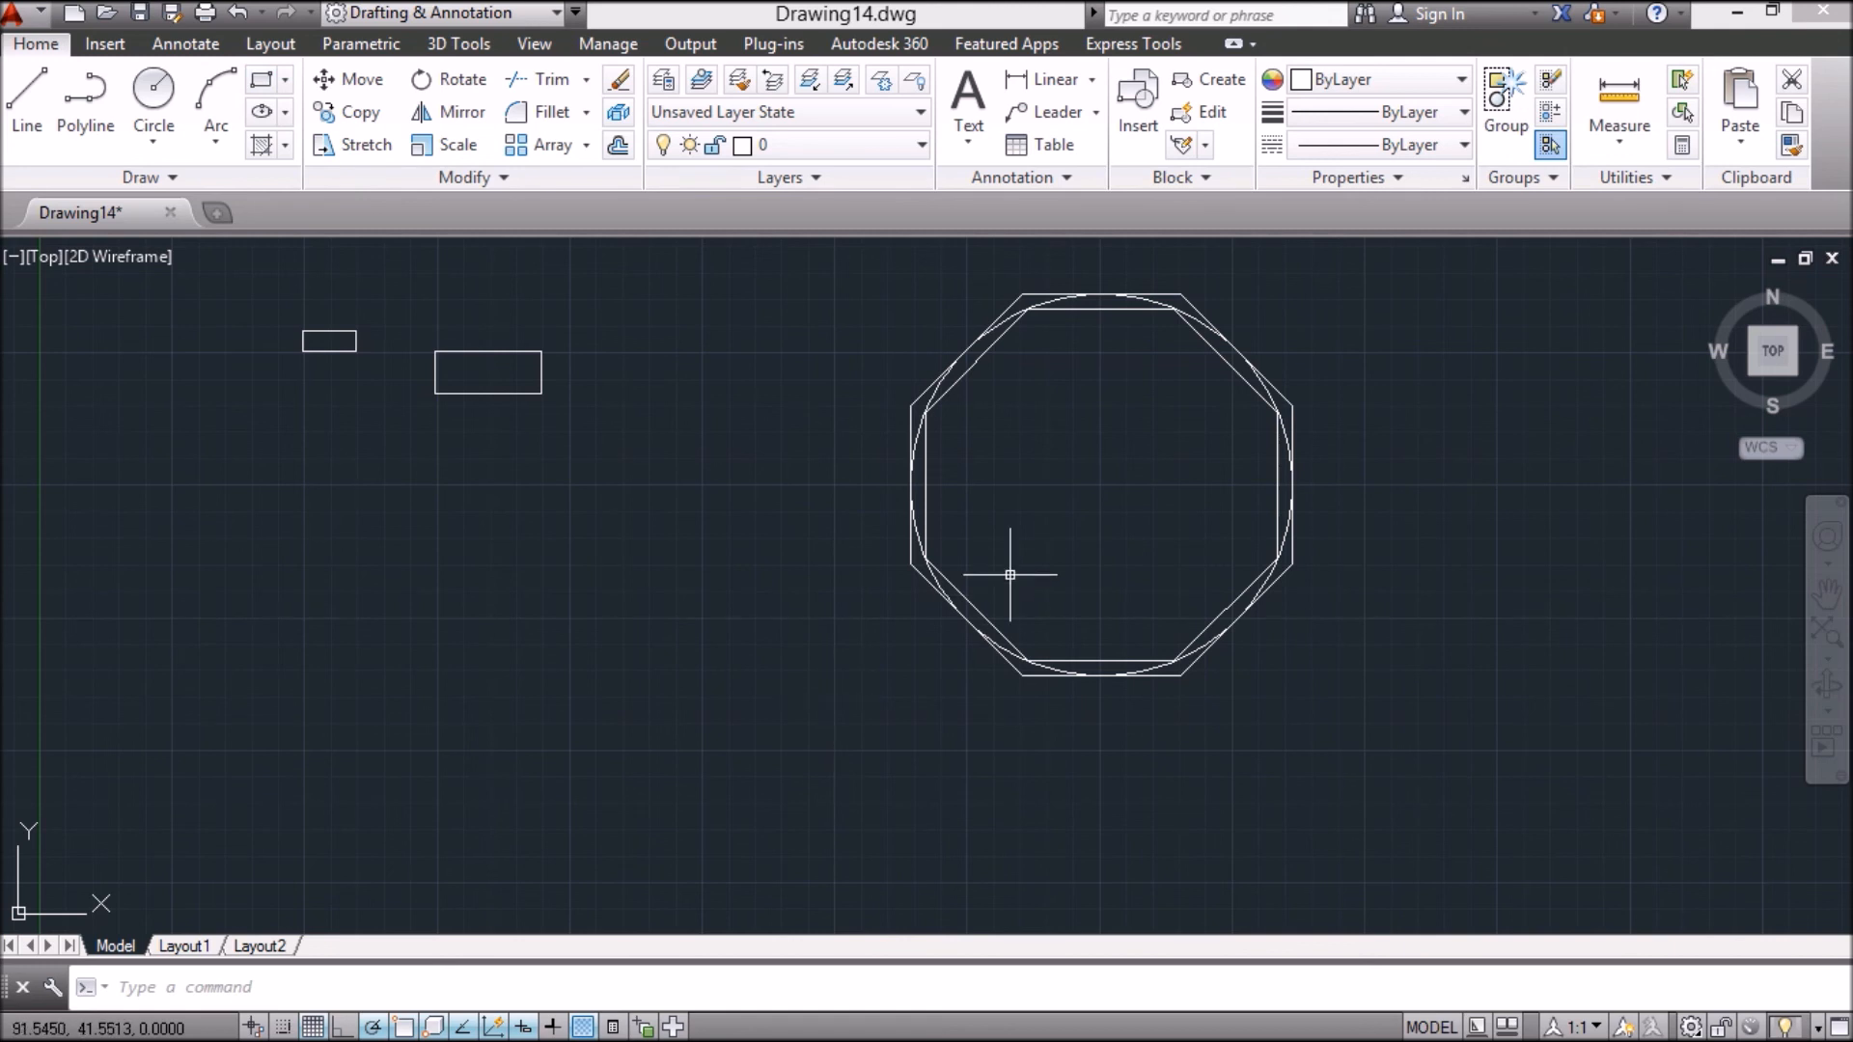